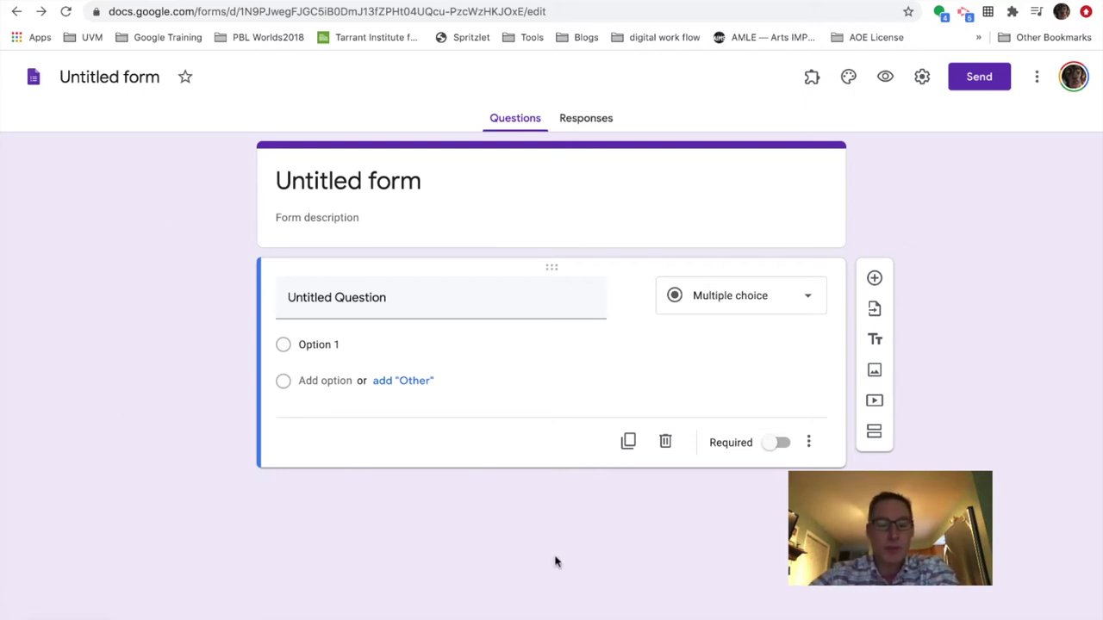
- Turn on 'Make this a quiz' in the form's Quizzes settings so grades release immediately
{"action": "left_click", "coordinate": [922, 79]}
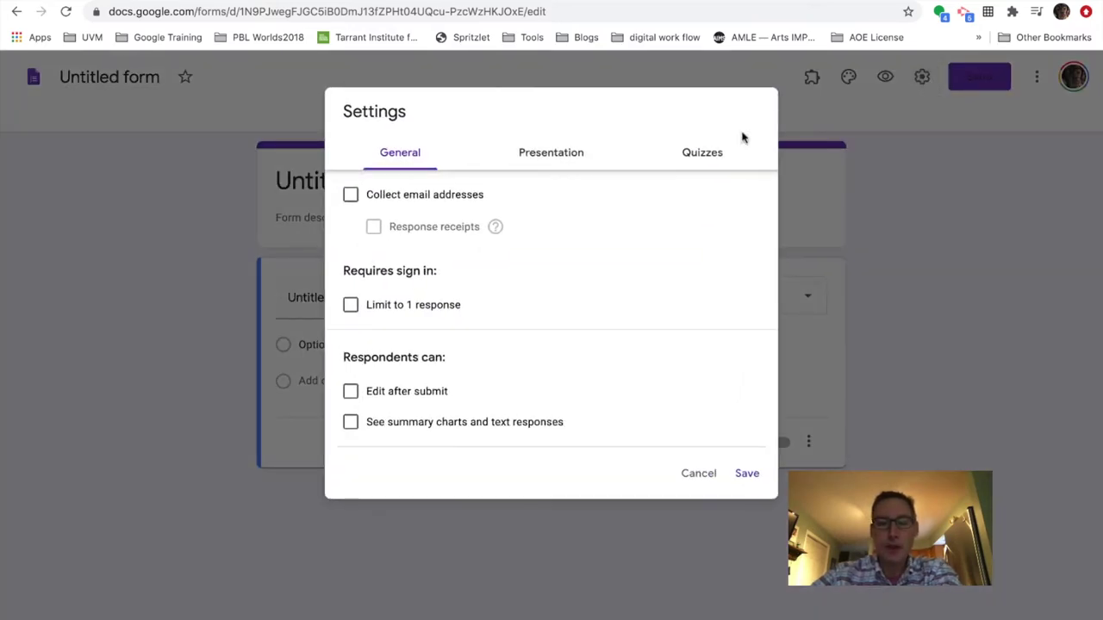
{"action": "left_click", "coordinate": [704, 154]}
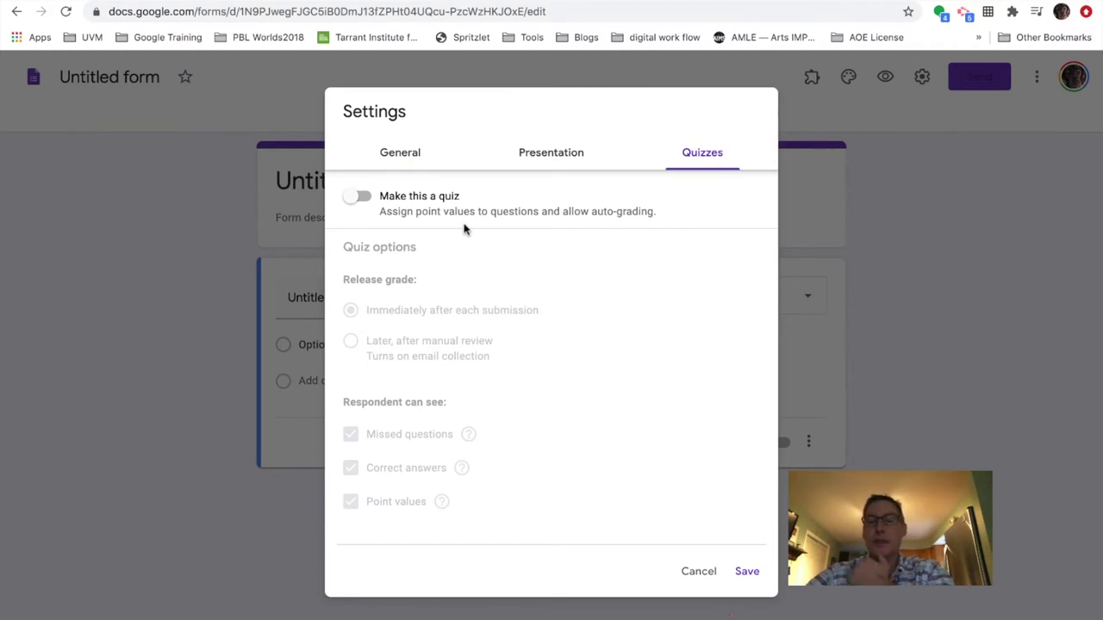
{"action": "left_click", "coordinate": [354, 200]}
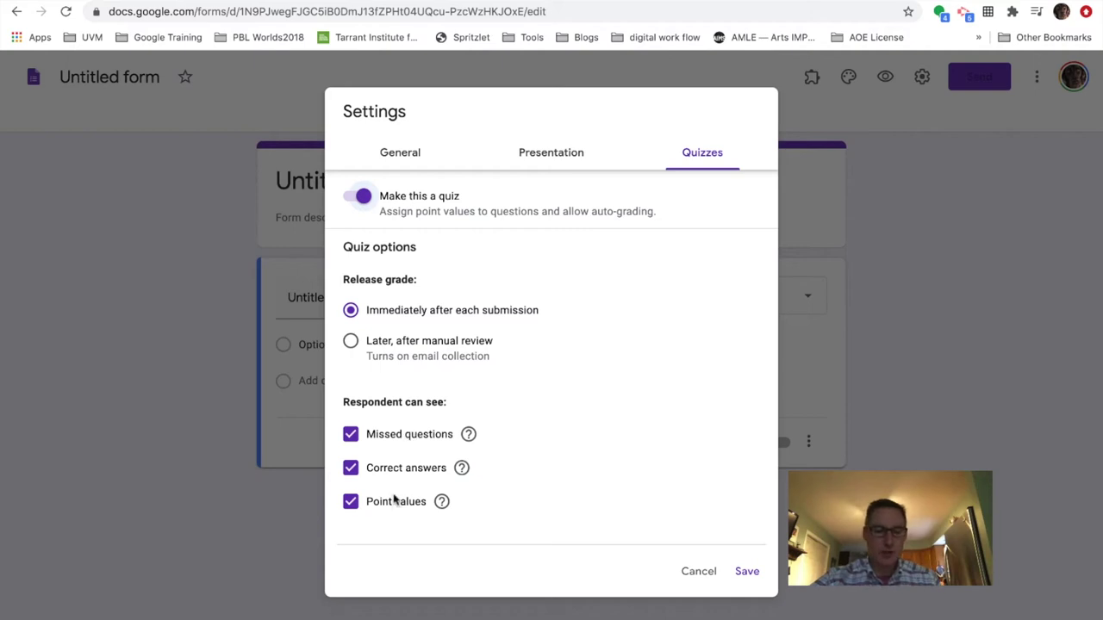
- Save the quiz settings and look over the 10-point 'Find the value of x' question's options
{"action": "left_click", "coordinate": [738, 573]}
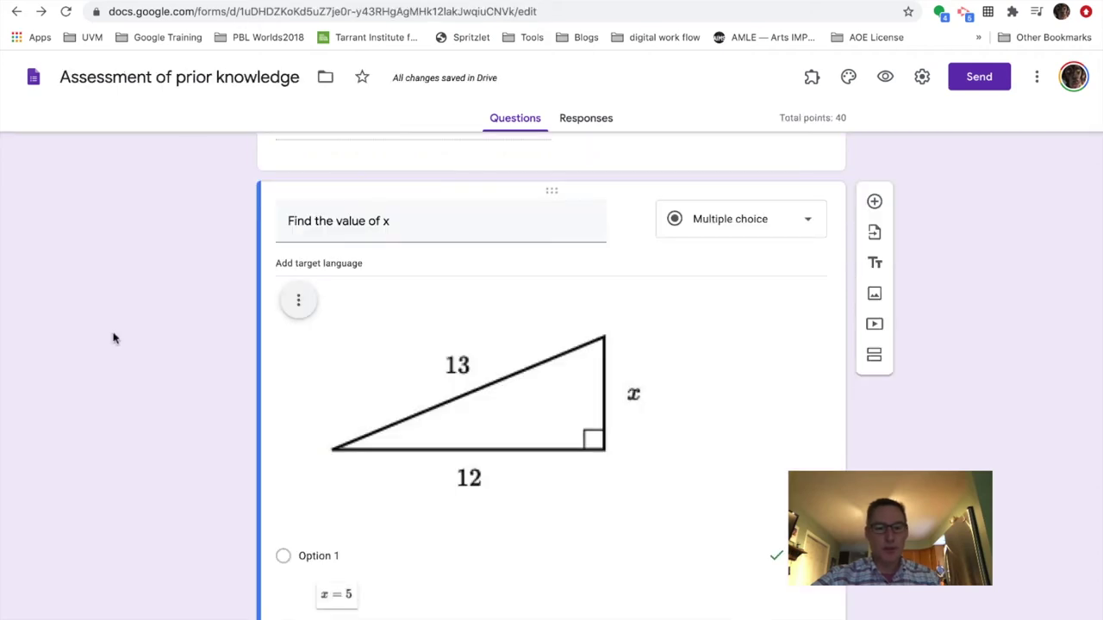
{"action": "scroll", "coordinate": [113, 337], "scroll_direction": "down", "scroll_amount": 2}
{"action": "scroll", "coordinate": [113, 338], "scroll_direction": "up", "scroll_amount": 1}
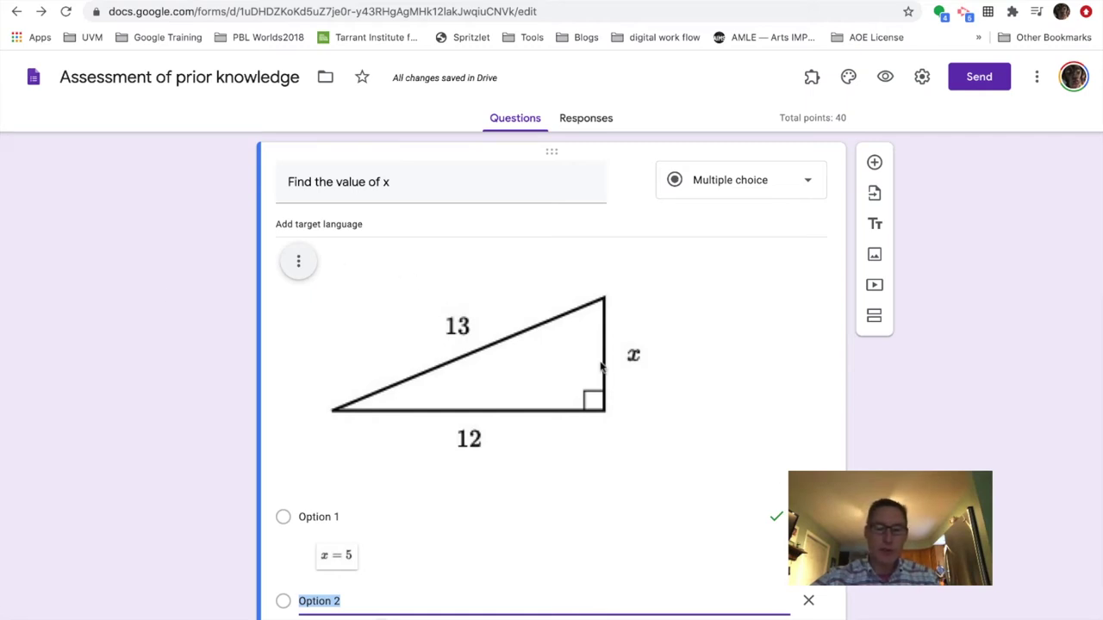
{"action": "scroll", "coordinate": [523, 465], "scroll_direction": "down", "scroll_amount": 2}
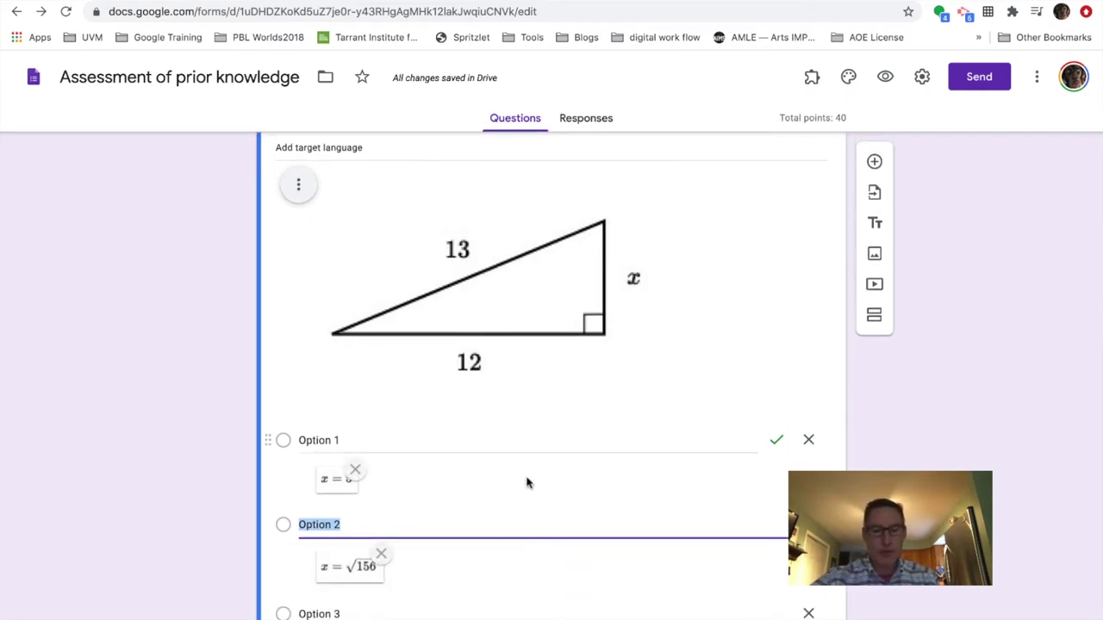
{"action": "scroll", "coordinate": [526, 496], "scroll_direction": "down", "scroll_amount": 4}
{"action": "scroll", "coordinate": [525, 500], "scroll_direction": "down", "scroll_amount": 3}
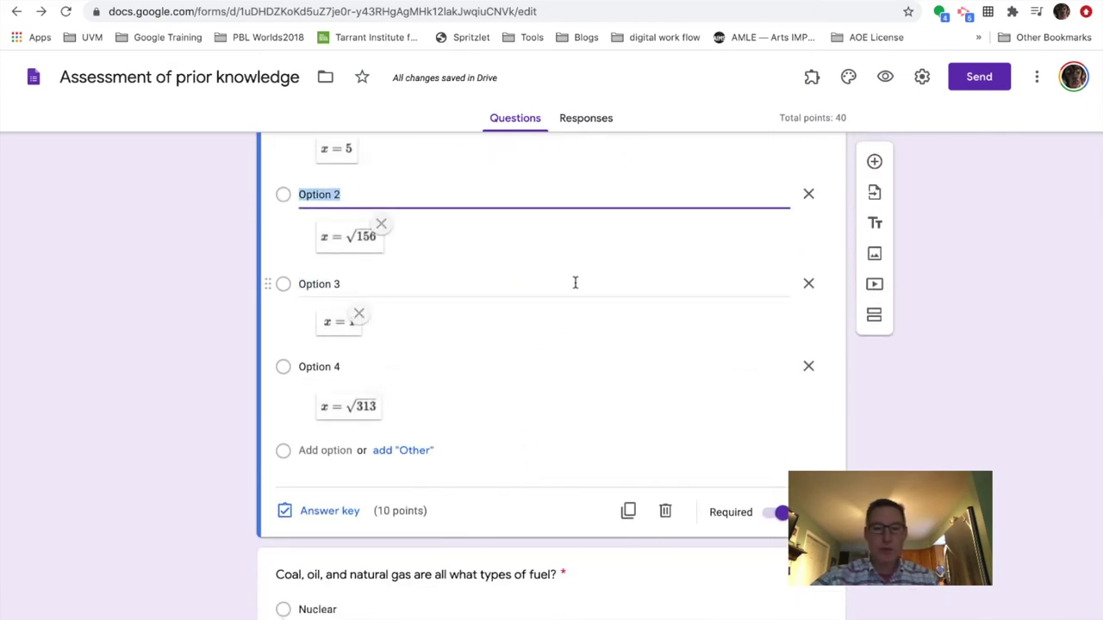
- Review the triangle question's answer key, with x = 5 correct and its answer feedback
{"action": "left_click", "coordinate": [318, 511]}
{"action": "scroll", "coordinate": [426, 461], "scroll_direction": "down", "scroll_amount": 5}
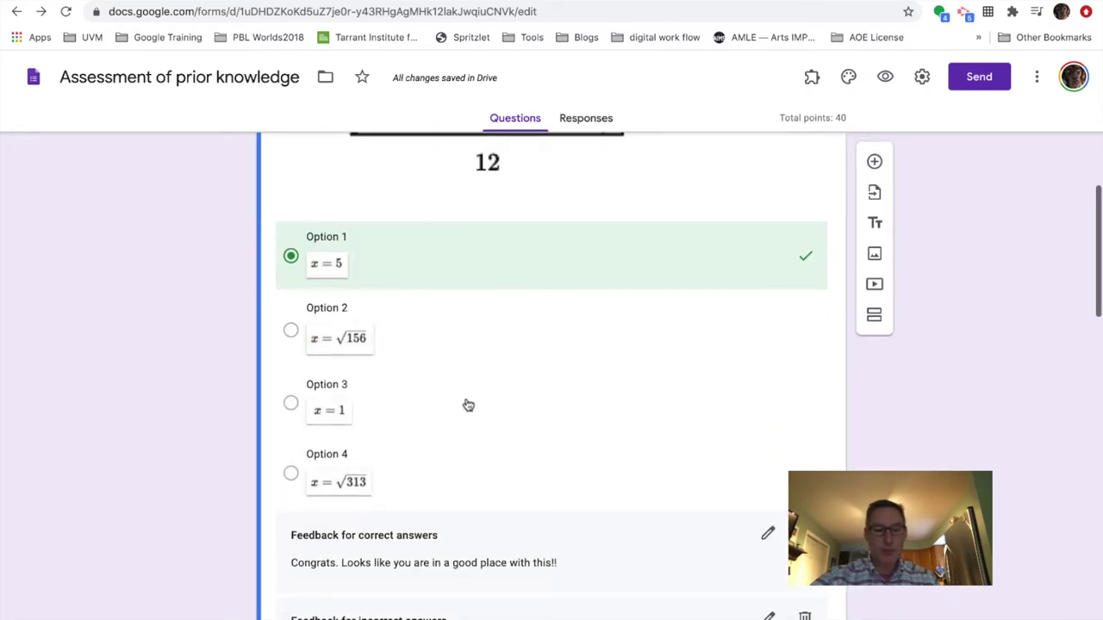
{"action": "scroll", "coordinate": [468, 405], "scroll_direction": "down", "scroll_amount": 2}
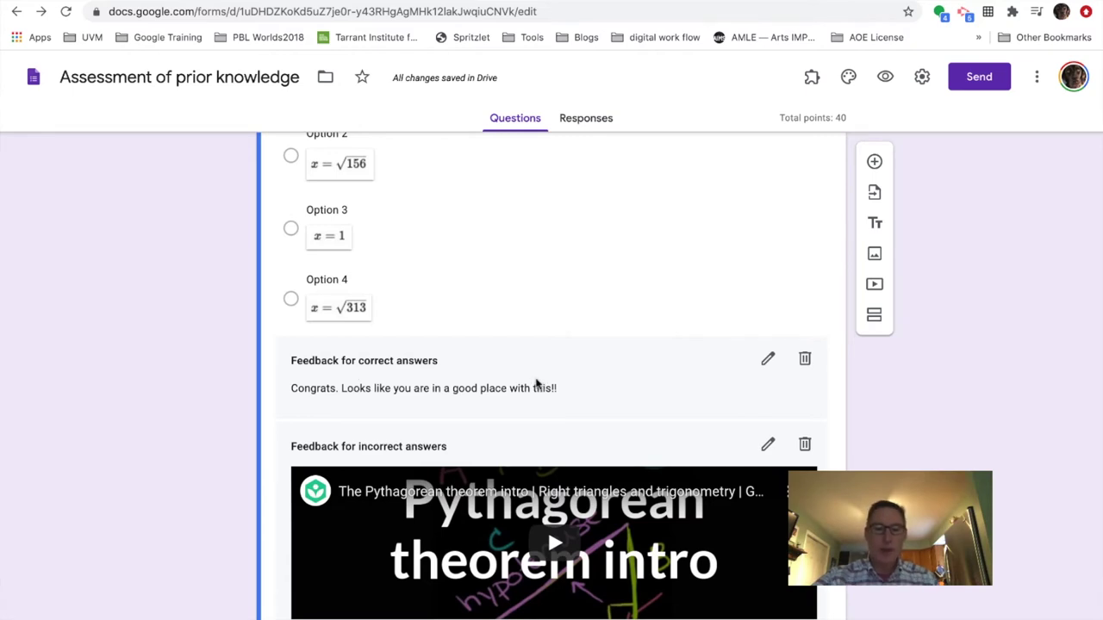
{"action": "scroll", "coordinate": [537, 387], "scroll_direction": "down", "scroll_amount": 3}
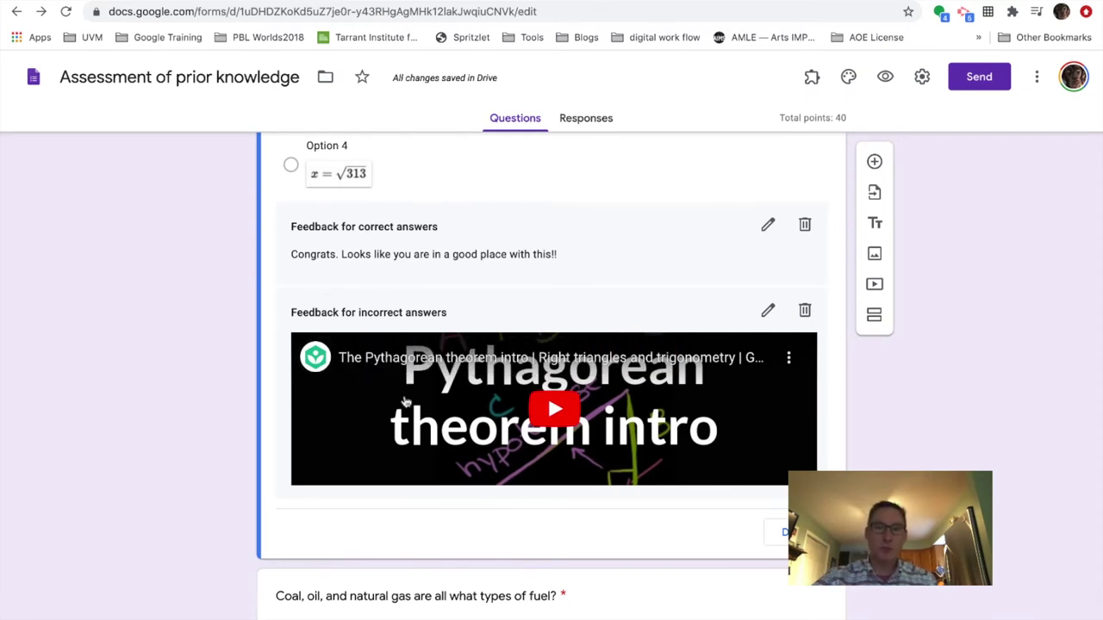
{"action": "scroll", "coordinate": [524, 401], "scroll_direction": "up", "scroll_amount": 10}
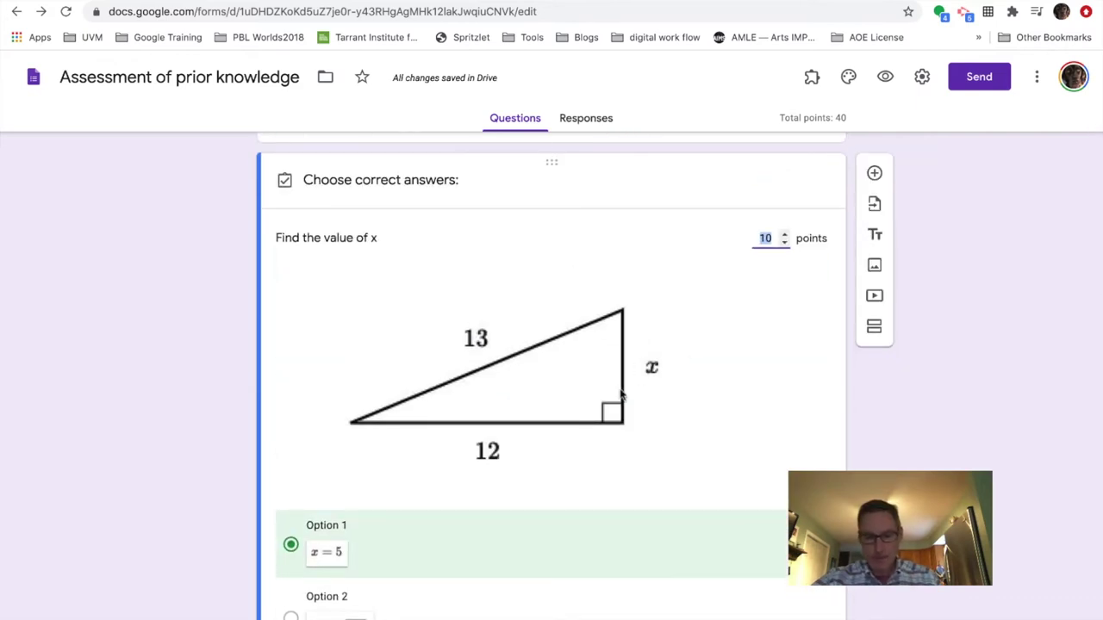
{"action": "scroll", "coordinate": [620, 395], "scroll_direction": "down", "scroll_amount": 4}
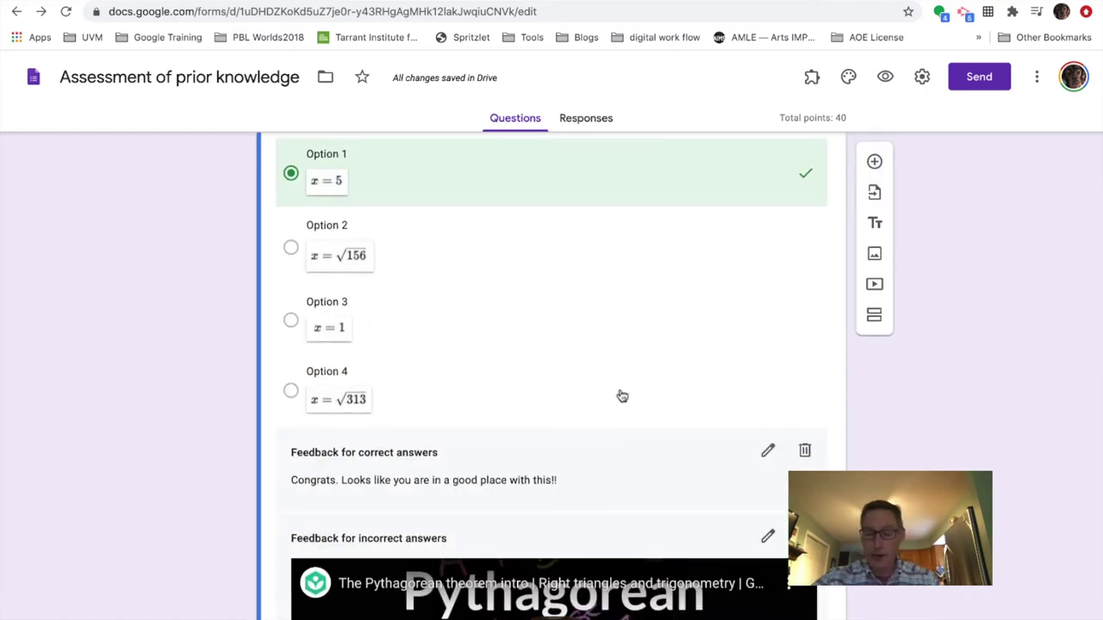
{"action": "scroll", "coordinate": [621, 394], "scroll_direction": "down", "scroll_amount": 3}
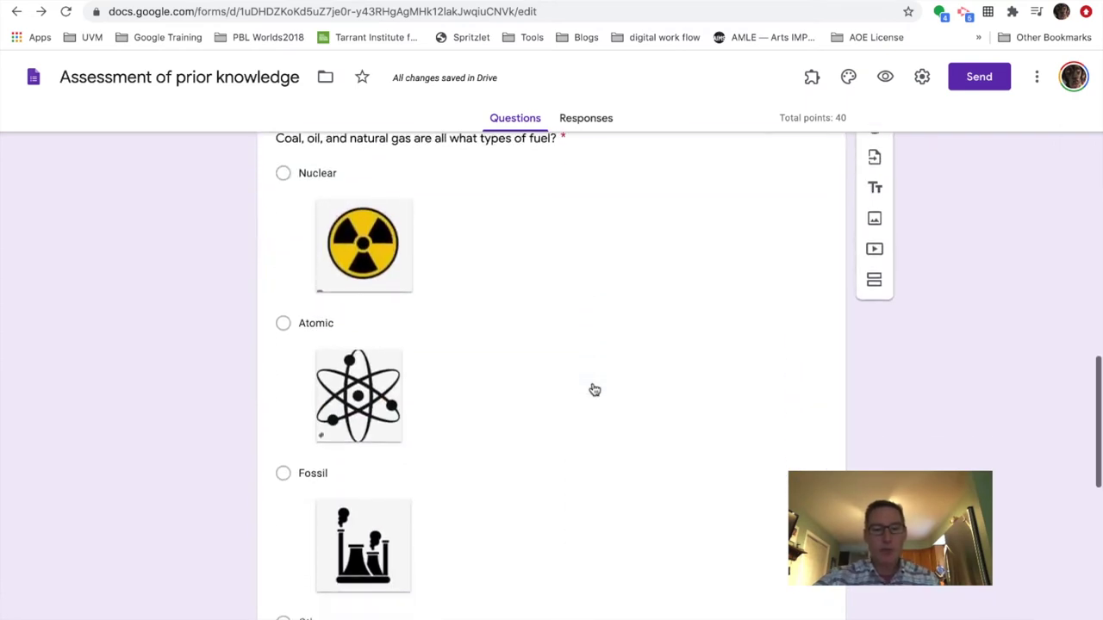
- Review the fuel question's answer key: Nuclear and Fossil correct, Great Job feedback, Fossil Fuels 101 video
{"action": "scroll", "coordinate": [595, 390], "scroll_direction": "up", "scroll_amount": 1}
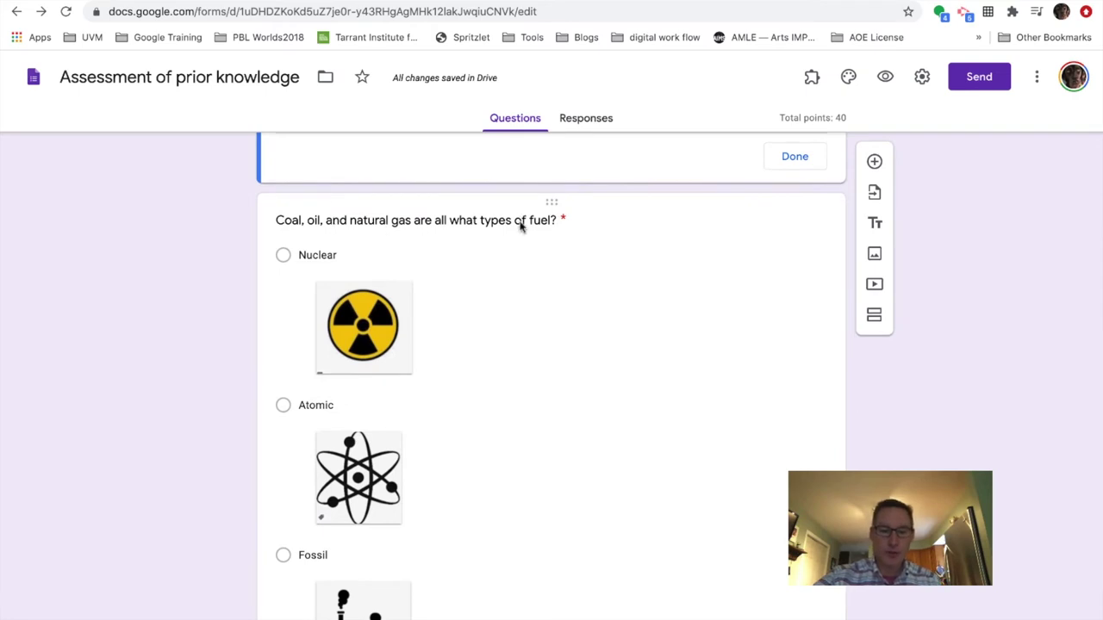
{"action": "scroll", "coordinate": [492, 359], "scroll_direction": "down", "scroll_amount": 3}
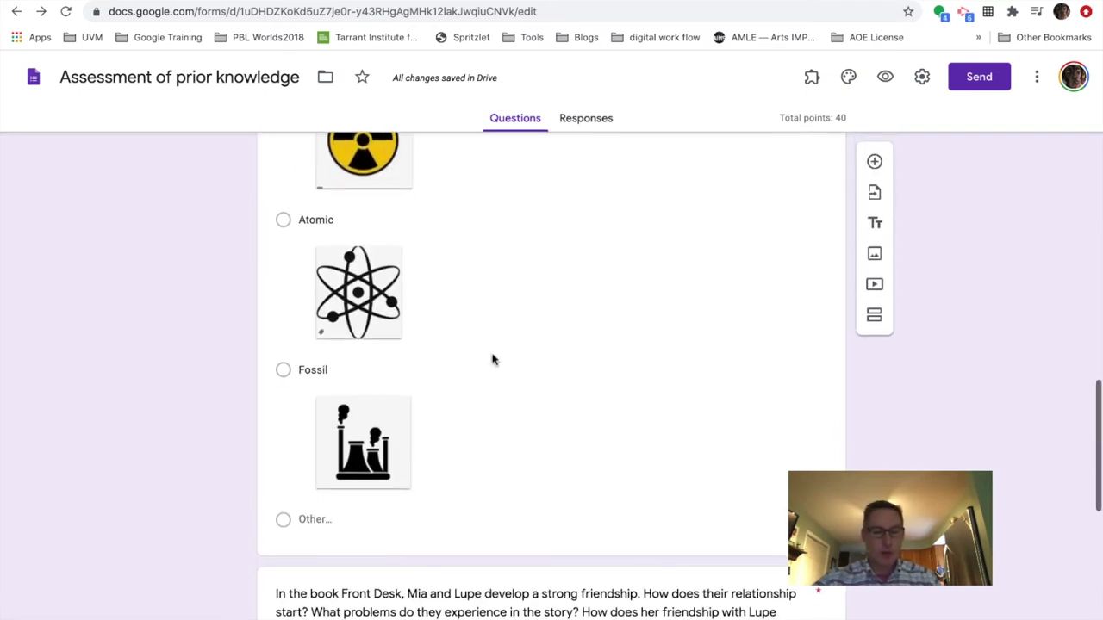
{"action": "left_click", "coordinate": [600, 431]}
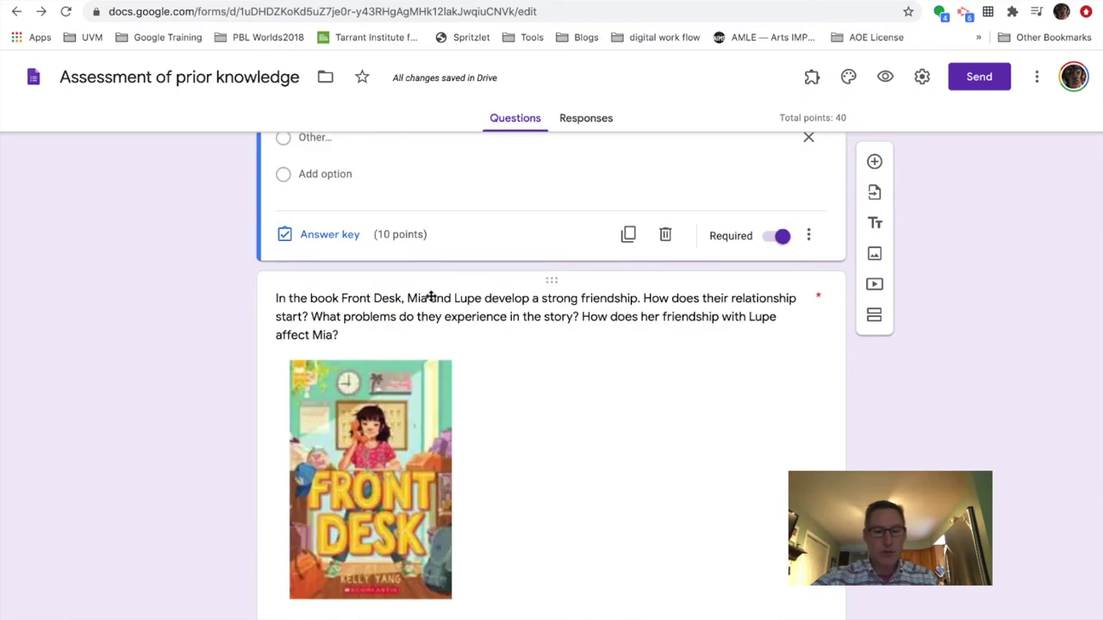
{"action": "left_click", "coordinate": [324, 237]}
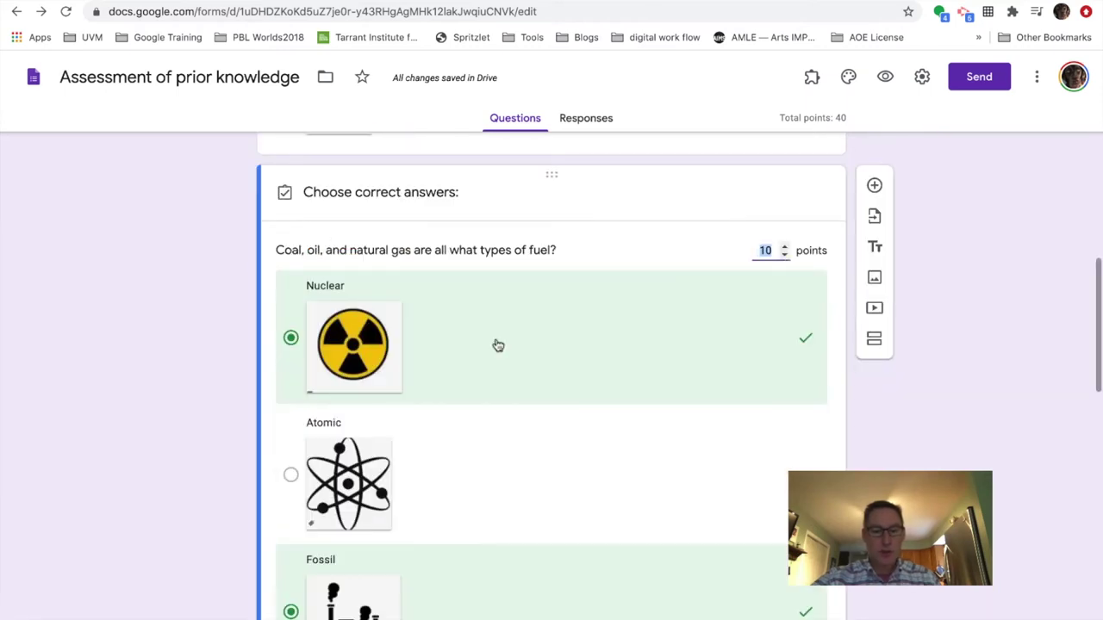
{"action": "scroll", "coordinate": [496, 345], "scroll_direction": "down", "scroll_amount": 2}
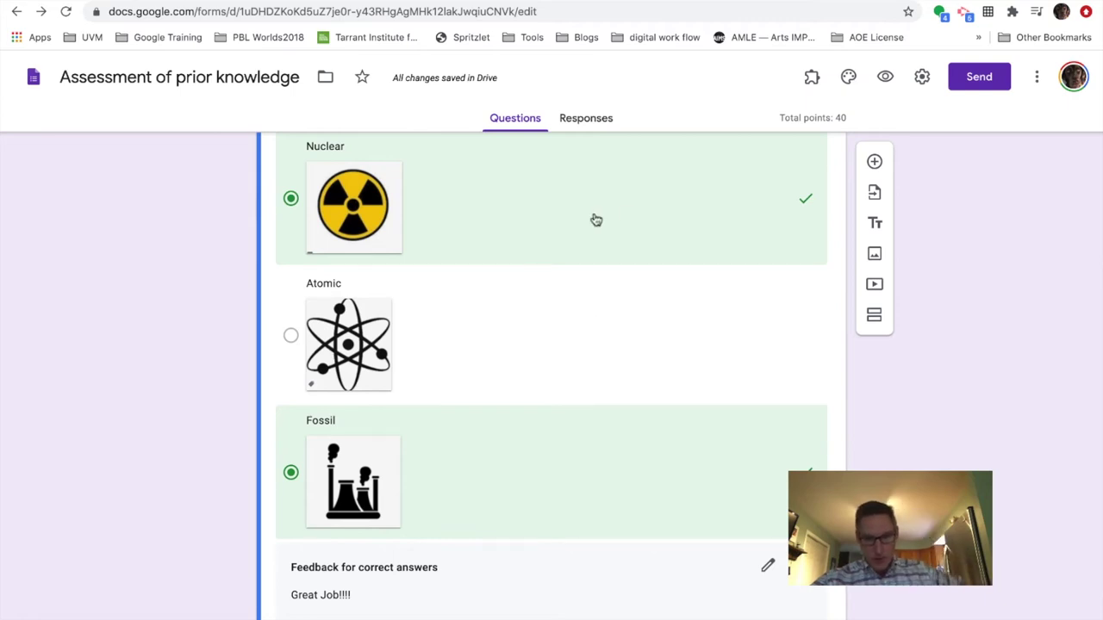
{"action": "scroll", "coordinate": [566, 415], "scroll_direction": "down", "scroll_amount": 3}
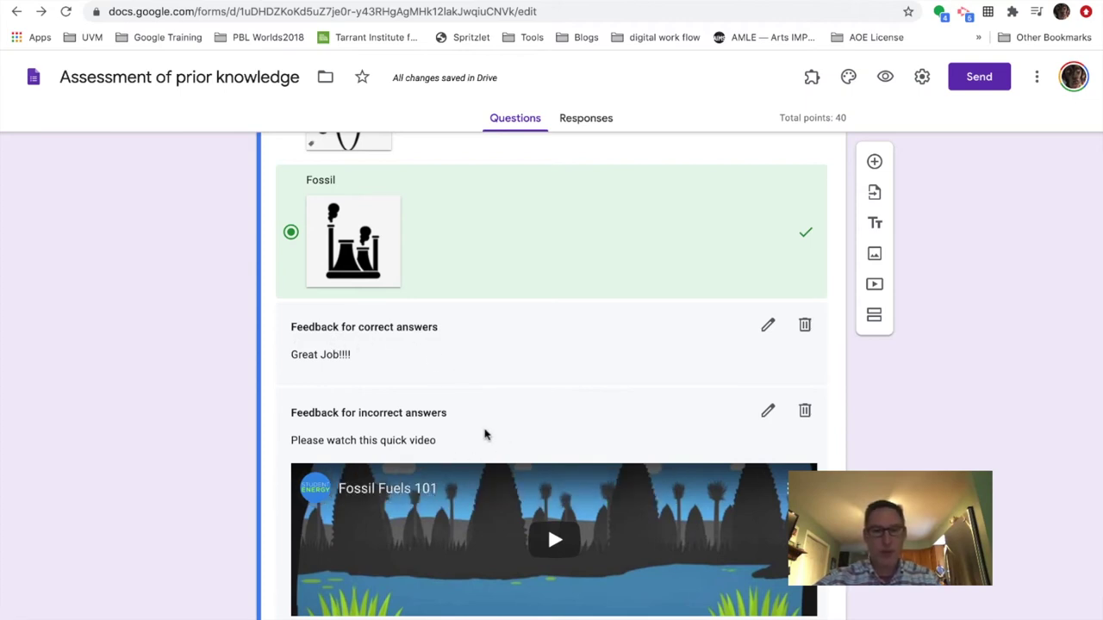
{"action": "scroll", "coordinate": [485, 435], "scroll_direction": "down", "scroll_amount": 10}
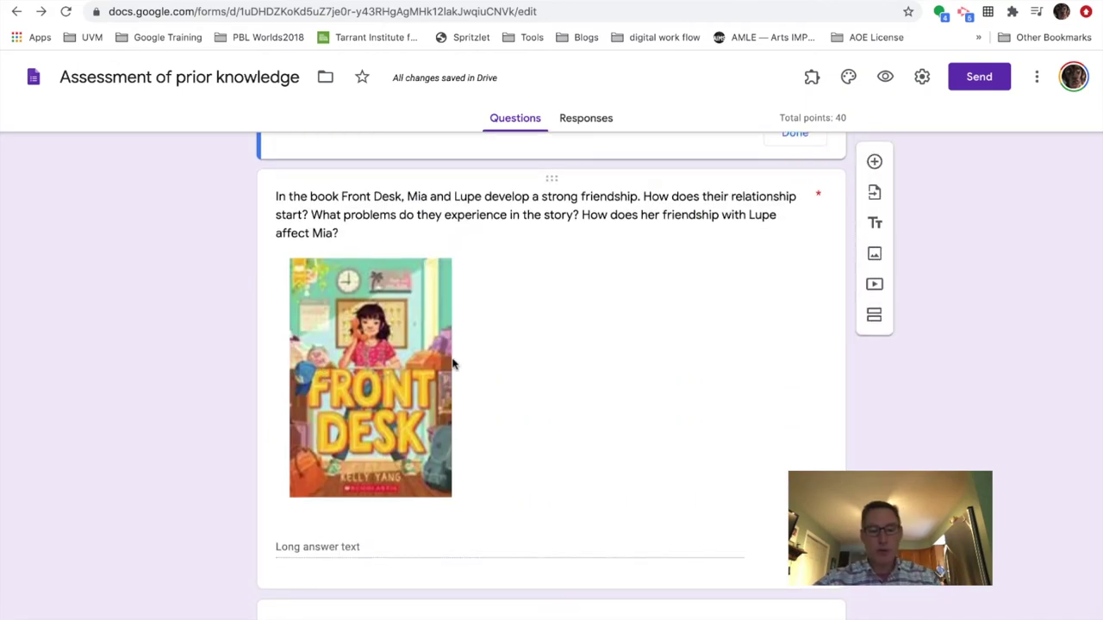
- Review the Front Desk essay's feedback and points, then edit the 0-point pineapple question's answer key
{"action": "left_click", "coordinate": [574, 410]}
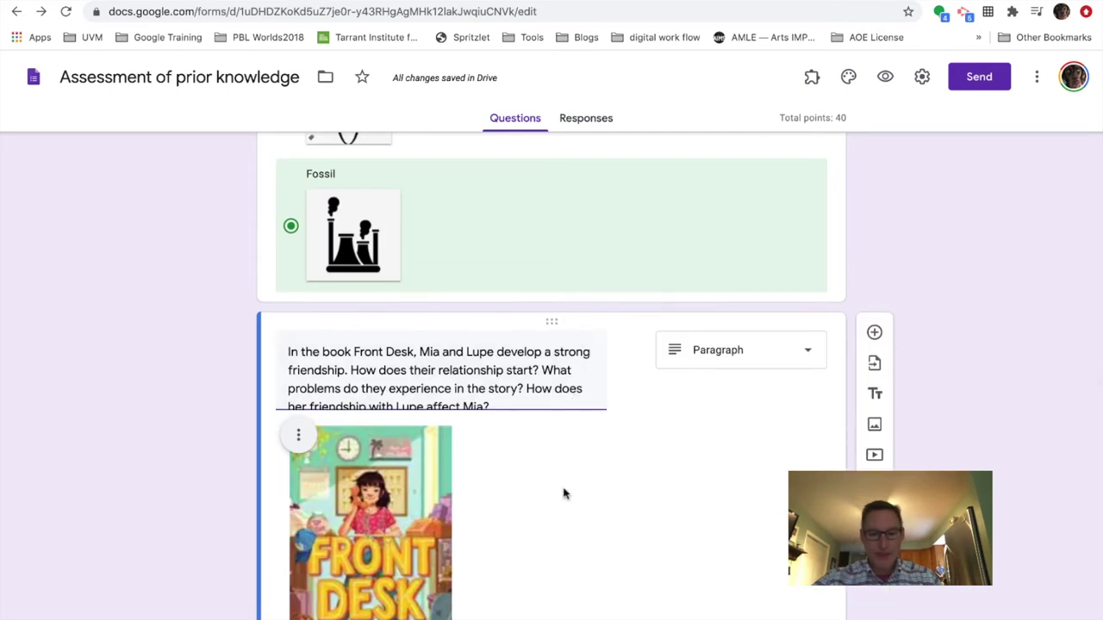
{"action": "scroll", "coordinate": [561, 492], "scroll_direction": "down", "scroll_amount": 3}
{"action": "left_click", "coordinate": [320, 541]}
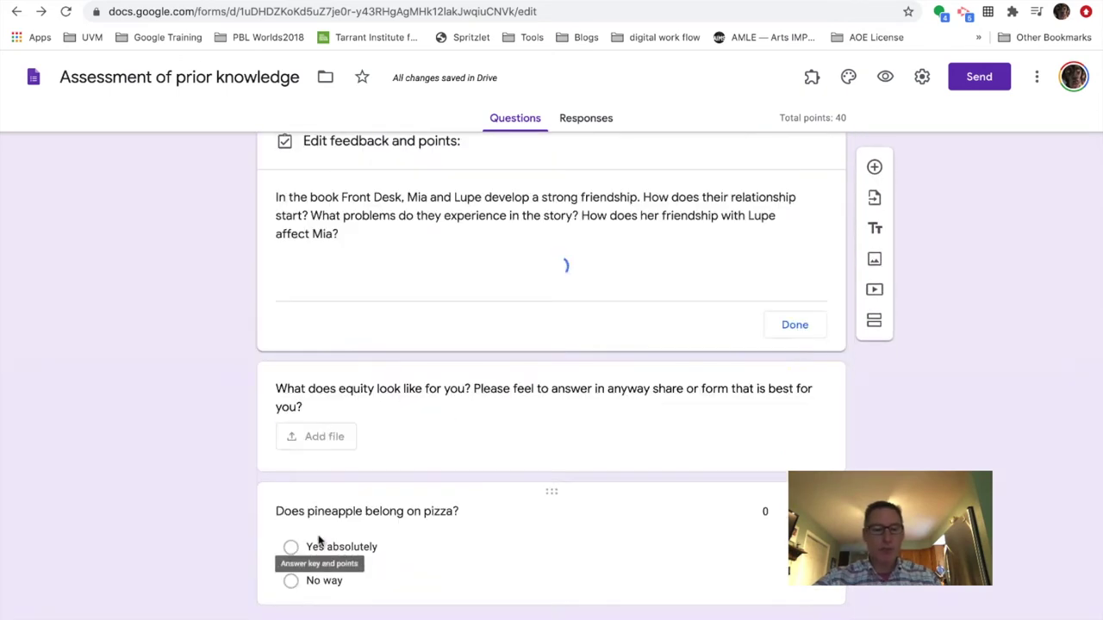
{"action": "scroll", "coordinate": [591, 468], "scroll_direction": "down", "scroll_amount": 2}
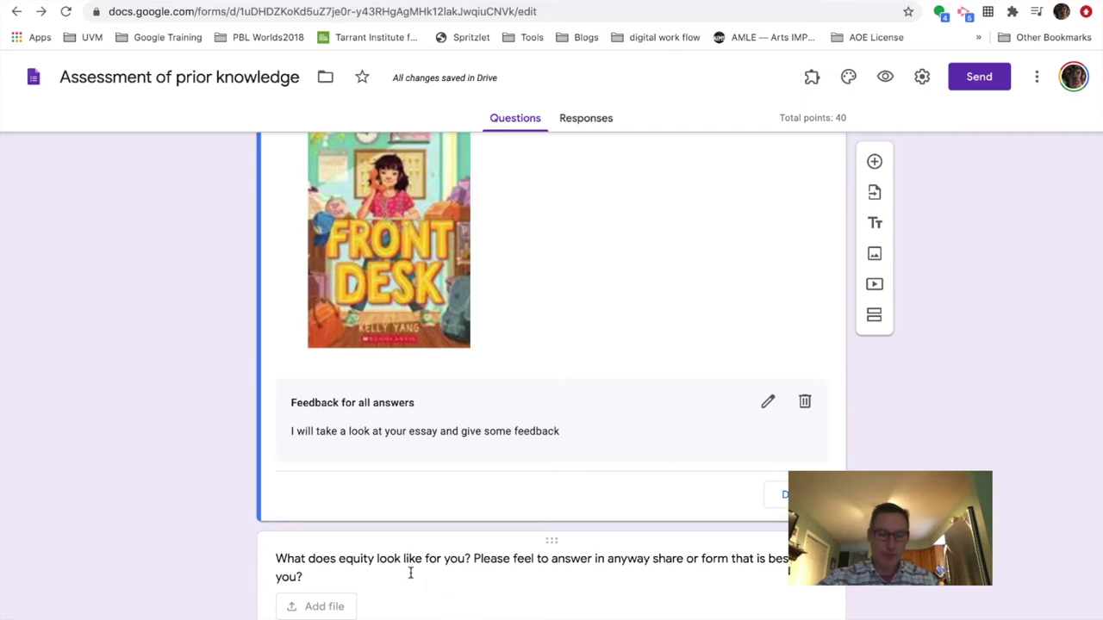
{"action": "scroll", "coordinate": [444, 599], "scroll_direction": "down", "scroll_amount": 2}
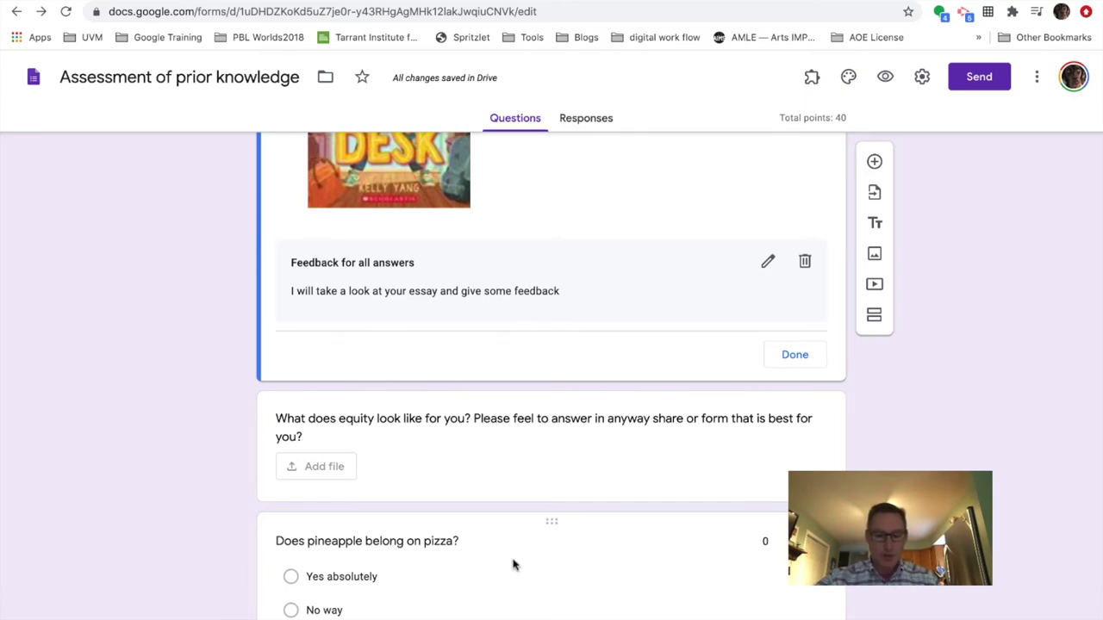
{"action": "left_click", "coordinate": [510, 575]}
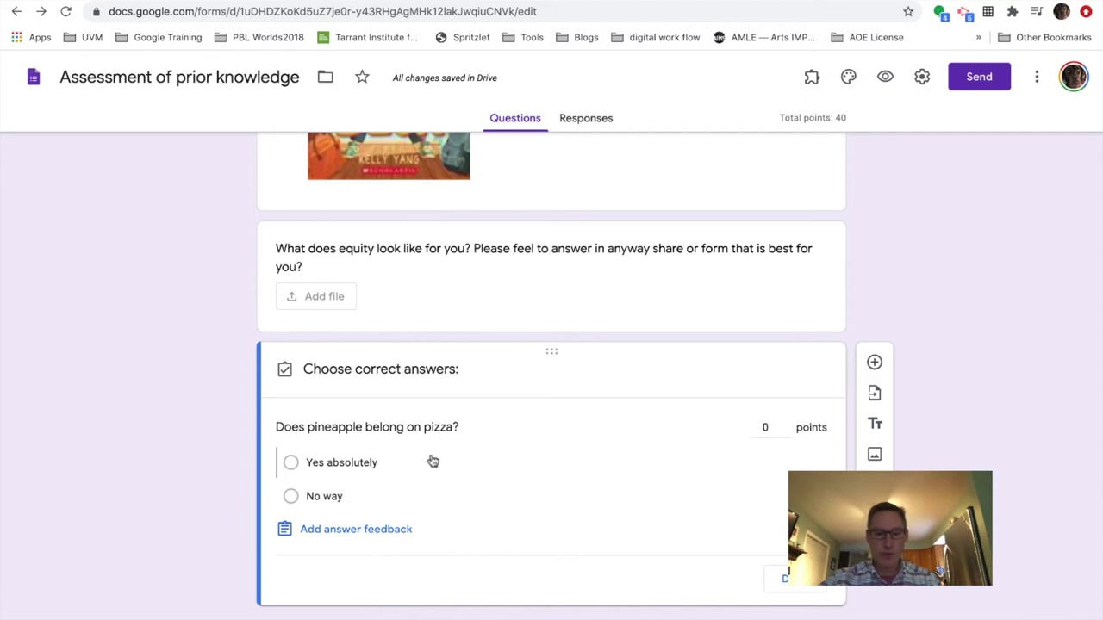
- Add 'Yes, sure does' as the pineapple question's correct-answer feedback
{"action": "left_click", "coordinate": [367, 528]}
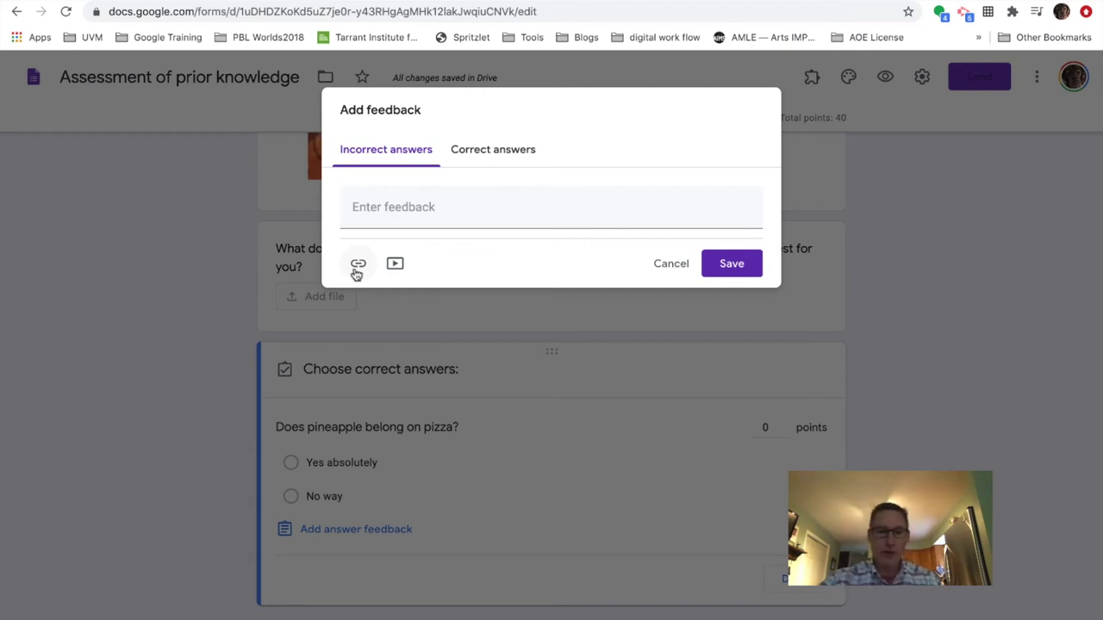
{"action": "left_click", "coordinate": [507, 152]}
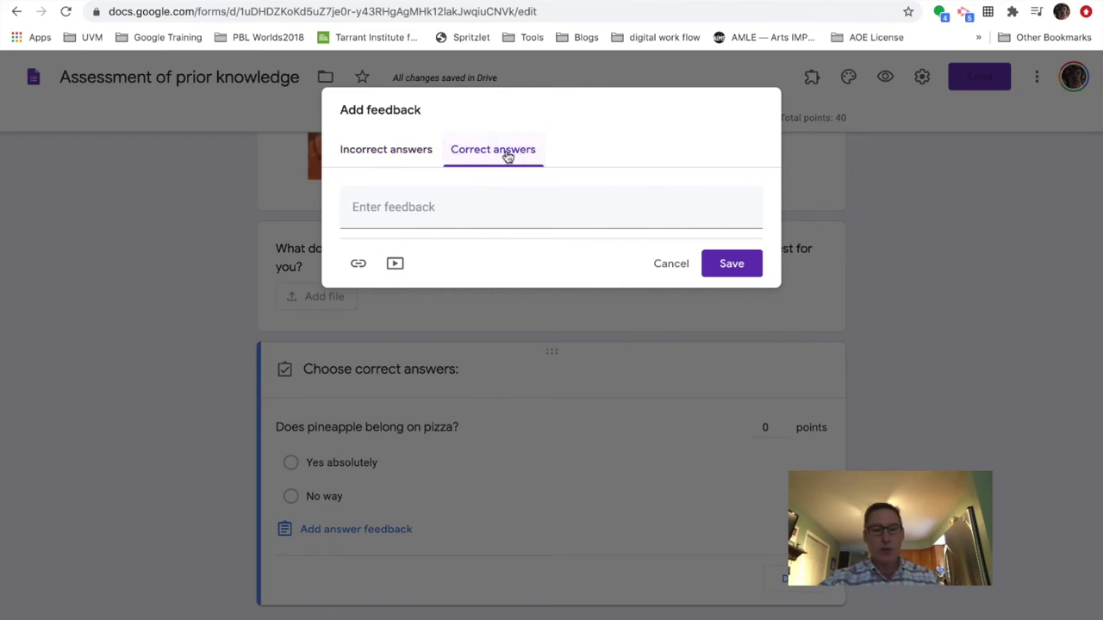
{"action": "left_click", "coordinate": [455, 205]}
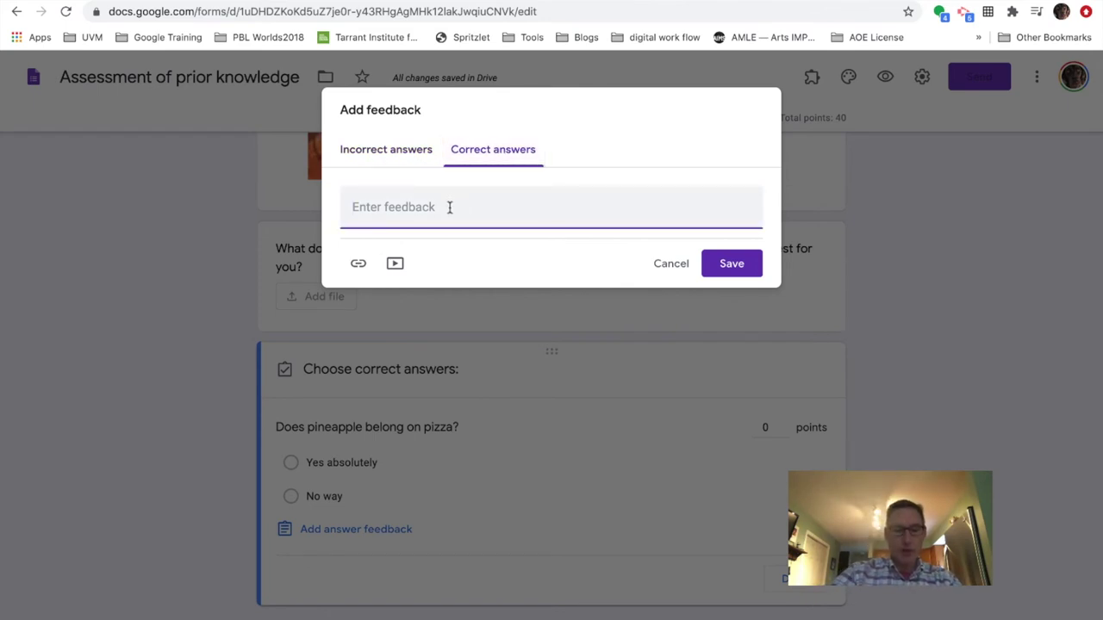
{"action": "type", "text": "Yes"}
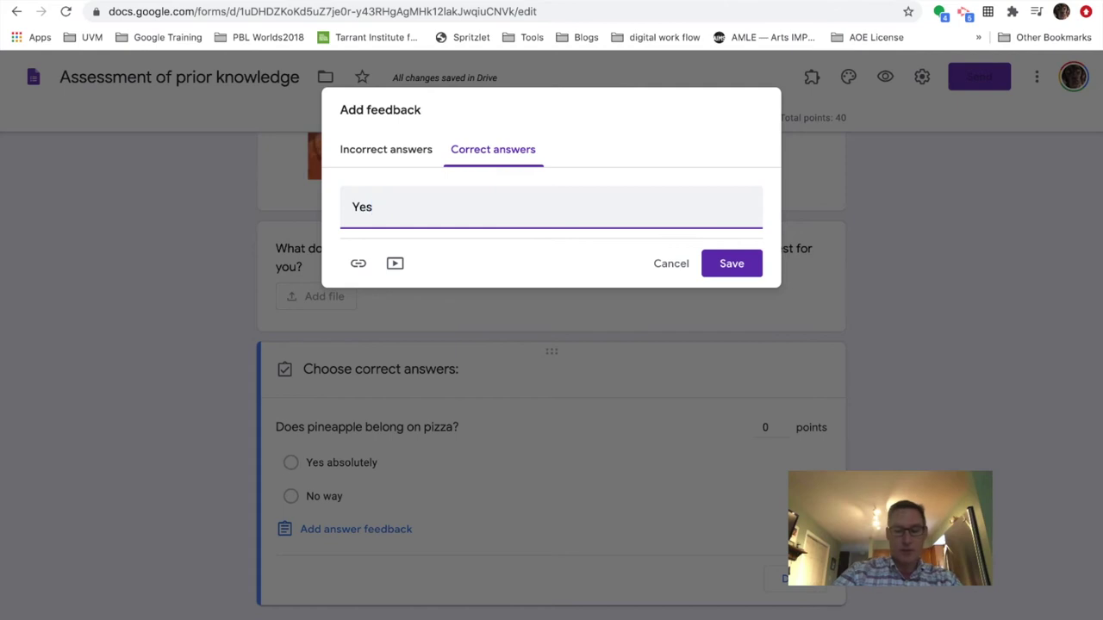
{"action": "type", "text": ", sure does"}
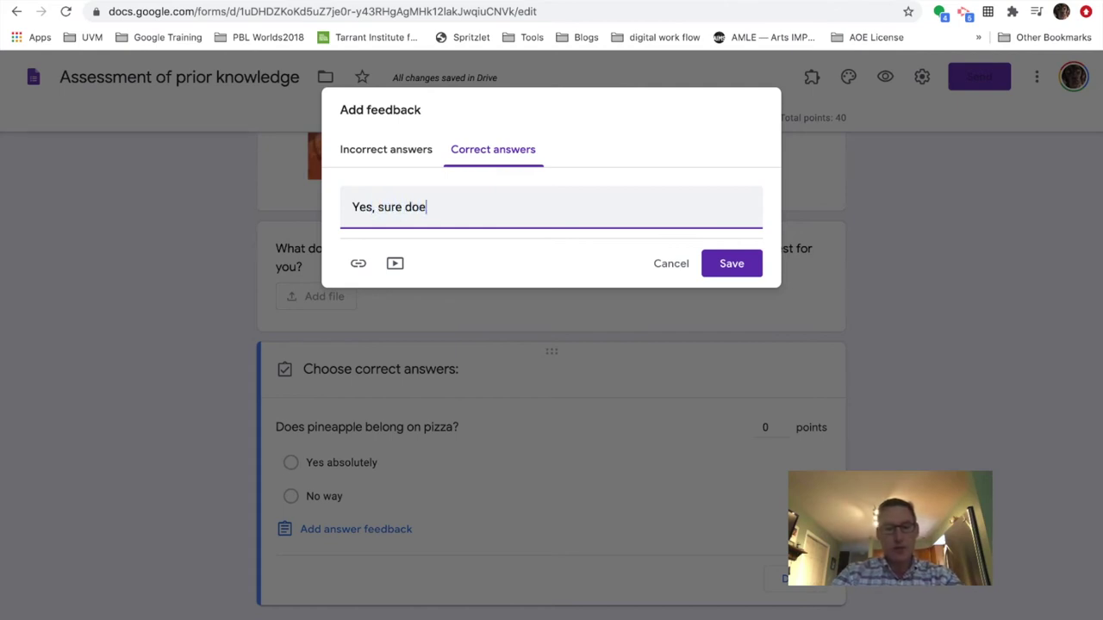
- Copy the pineapple pizza YouTube video's short share link for the incorrect-answer feedback
{"action": "left_click", "coordinate": [397, 152]}
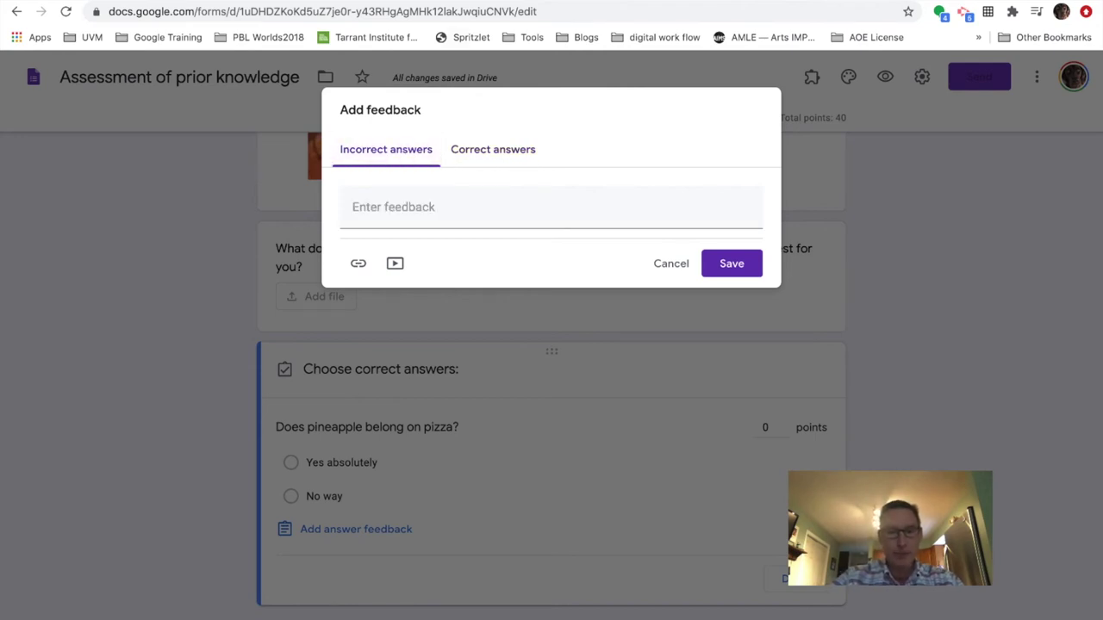
{"action": "left_click", "coordinate": [517, 1]}
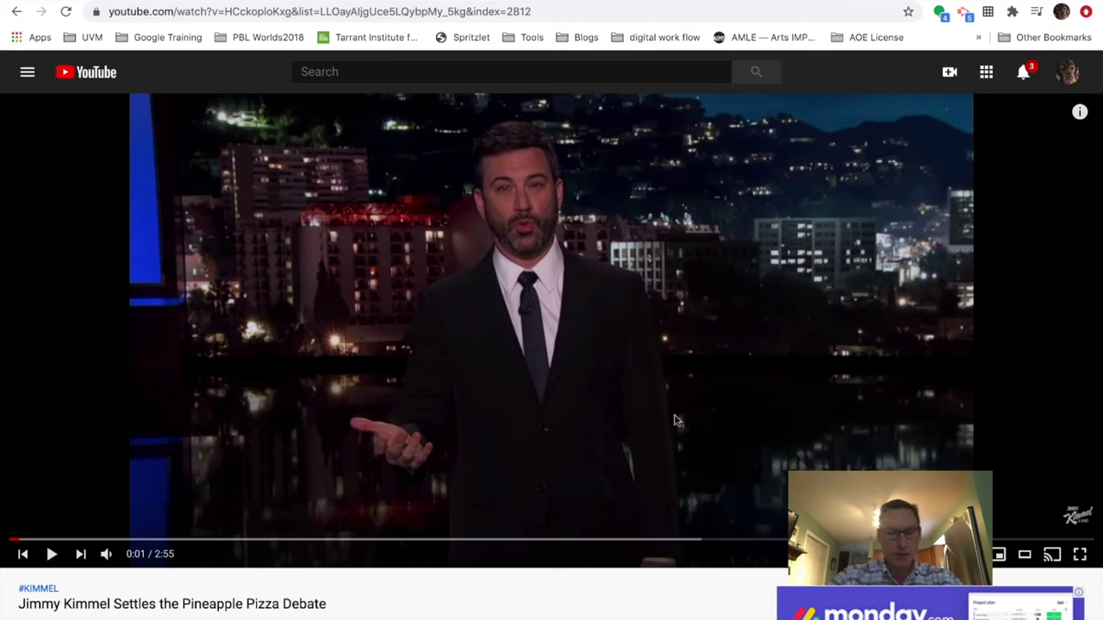
{"action": "scroll", "coordinate": [677, 421], "scroll_direction": "down", "scroll_amount": 3}
{"action": "left_click", "coordinate": [641, 406]}
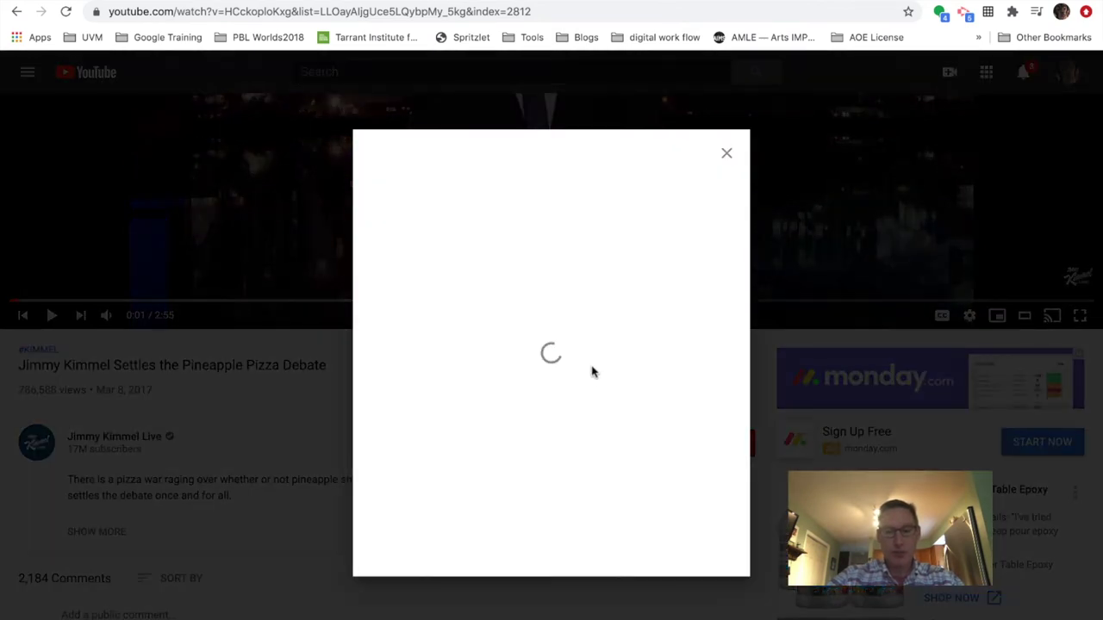
{"action": "left_click", "coordinate": [704, 387]}
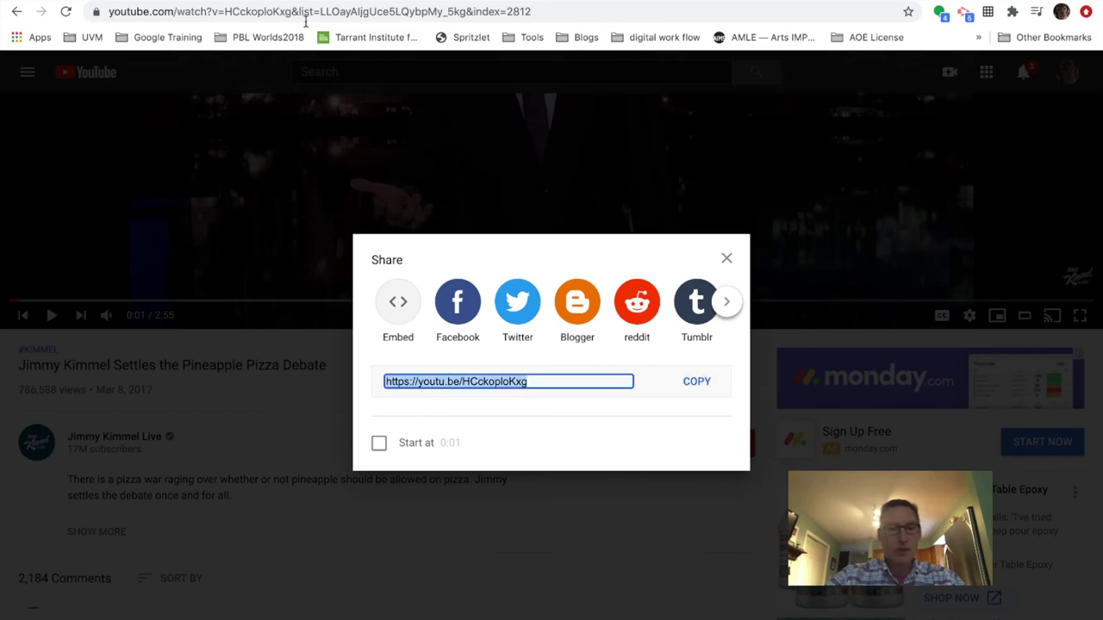
{"action": "key", "text": "ctrl+Tab"}
- Embed the 'Jimmy Kimmel Settles the Pineapple Pizza Debate' video in the incorrect-answer feedback and save it
{"action": "left_click", "coordinate": [393, 262]}
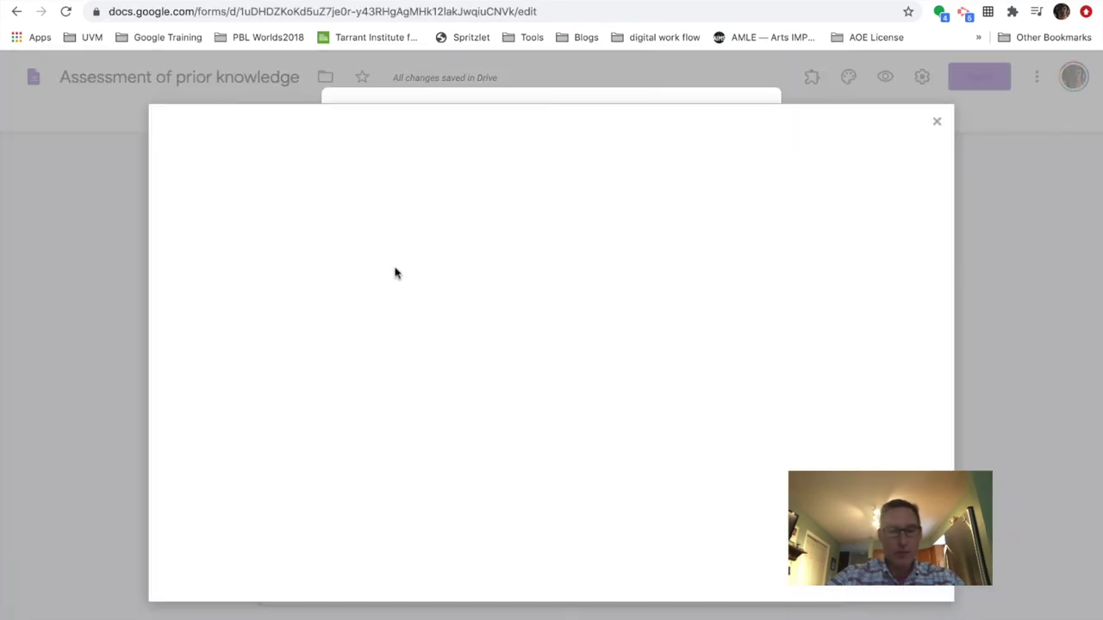
{"action": "right_click", "coordinate": [294, 213]}
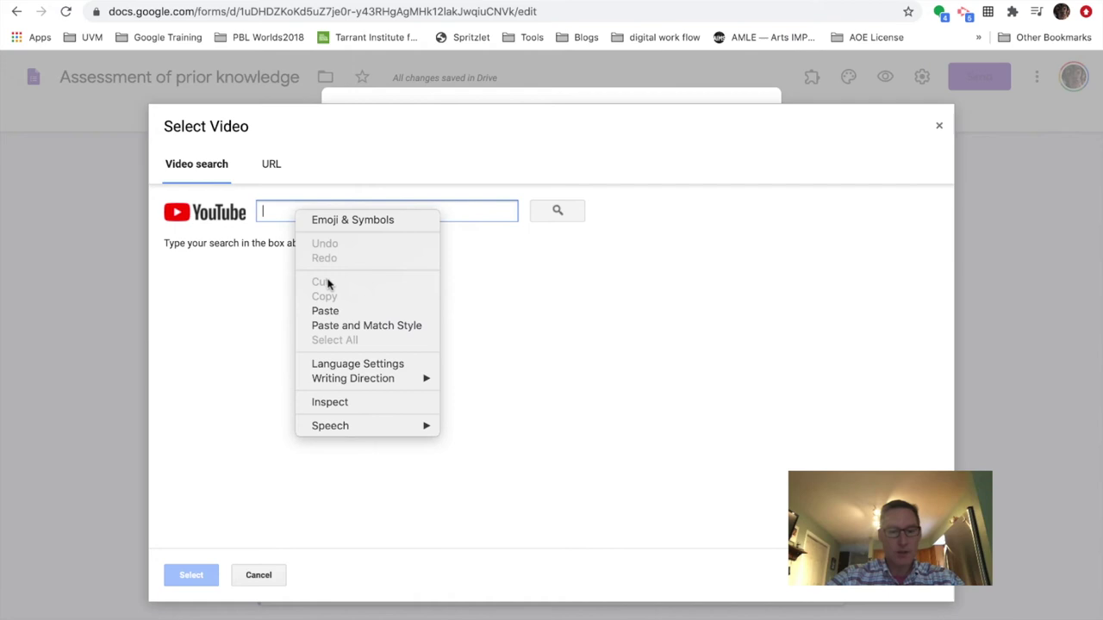
{"action": "left_click", "coordinate": [326, 311]}
{"action": "left_click", "coordinate": [555, 209]}
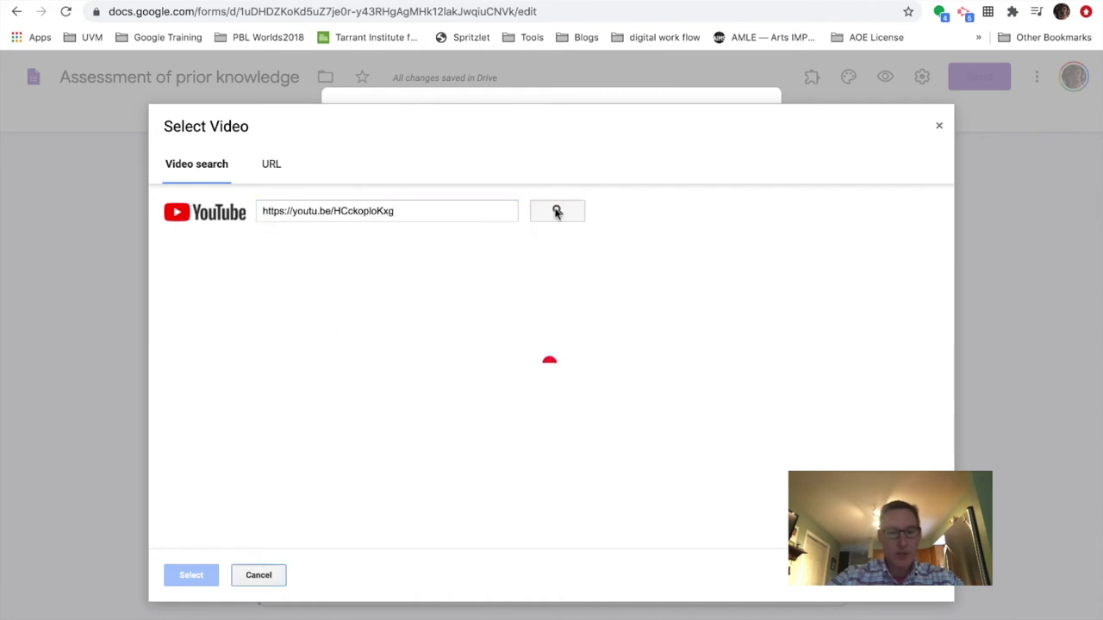
{"action": "left_click", "coordinate": [527, 290]}
{"action": "left_click", "coordinate": [192, 574]}
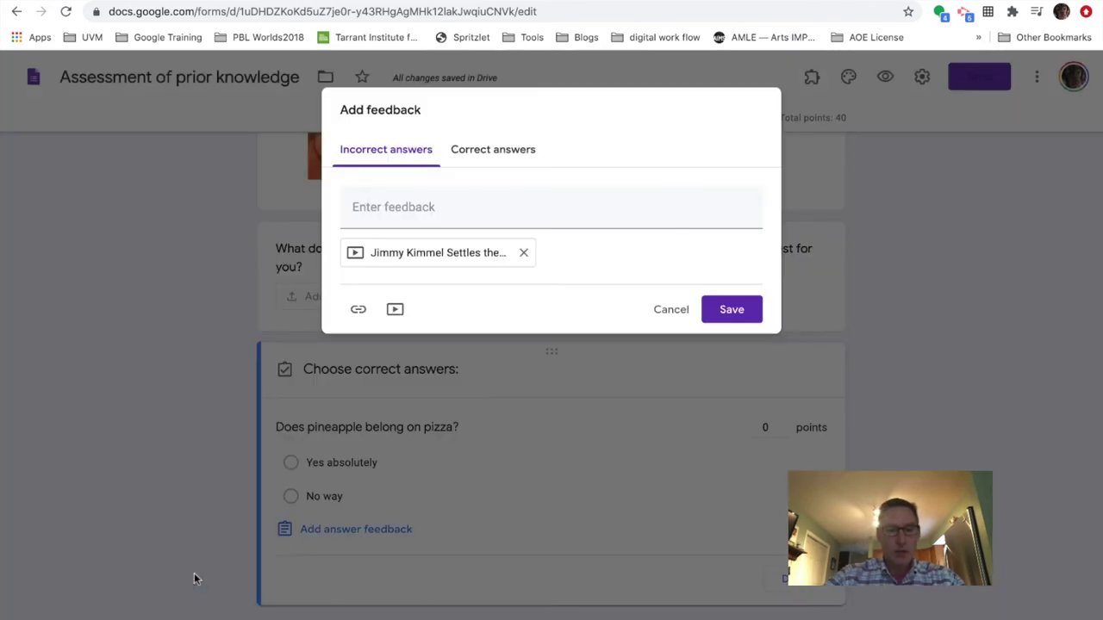
{"action": "left_click", "coordinate": [734, 311]}
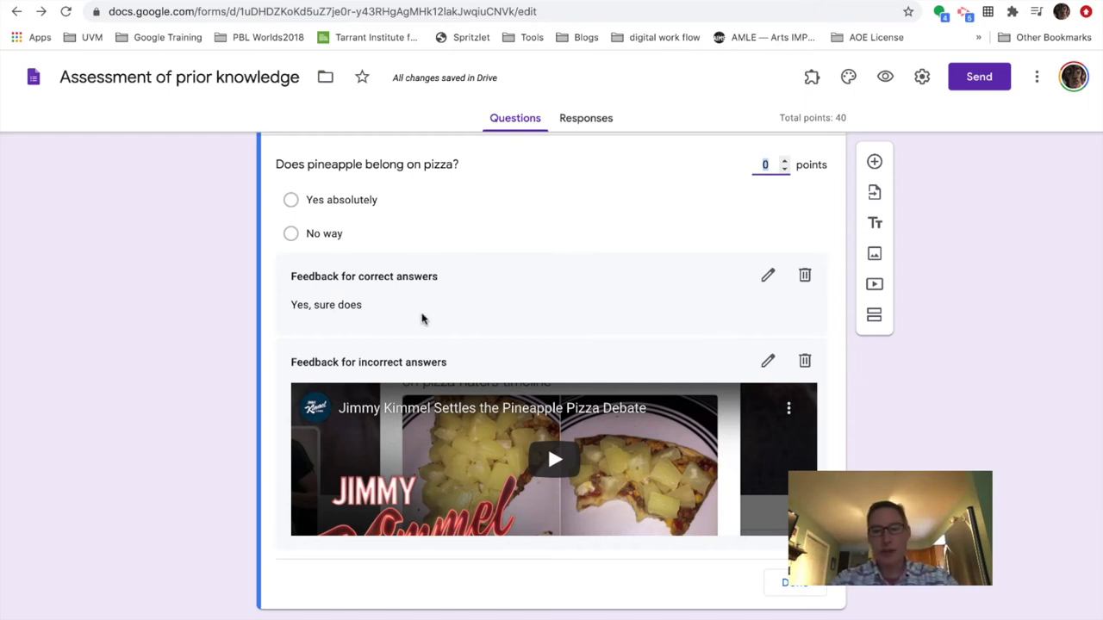
{"action": "scroll", "coordinate": [571, 300], "scroll_direction": "up", "scroll_amount": 20}
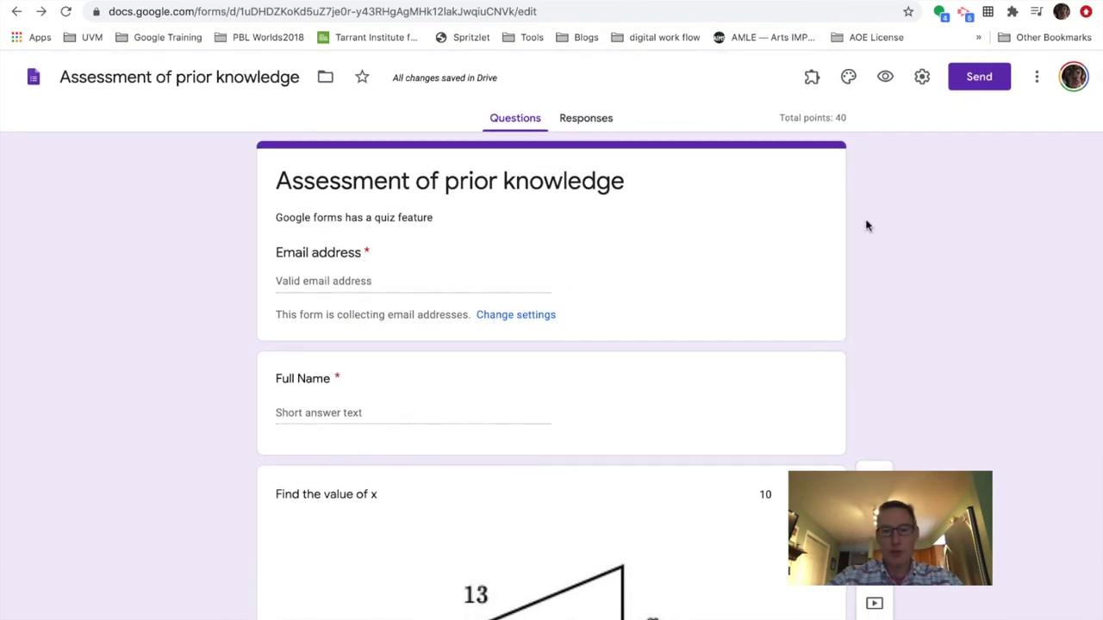
- Copy the quiz's respondent link from the Send dialog and open a new blank tab
{"action": "left_click", "coordinate": [974, 77]}
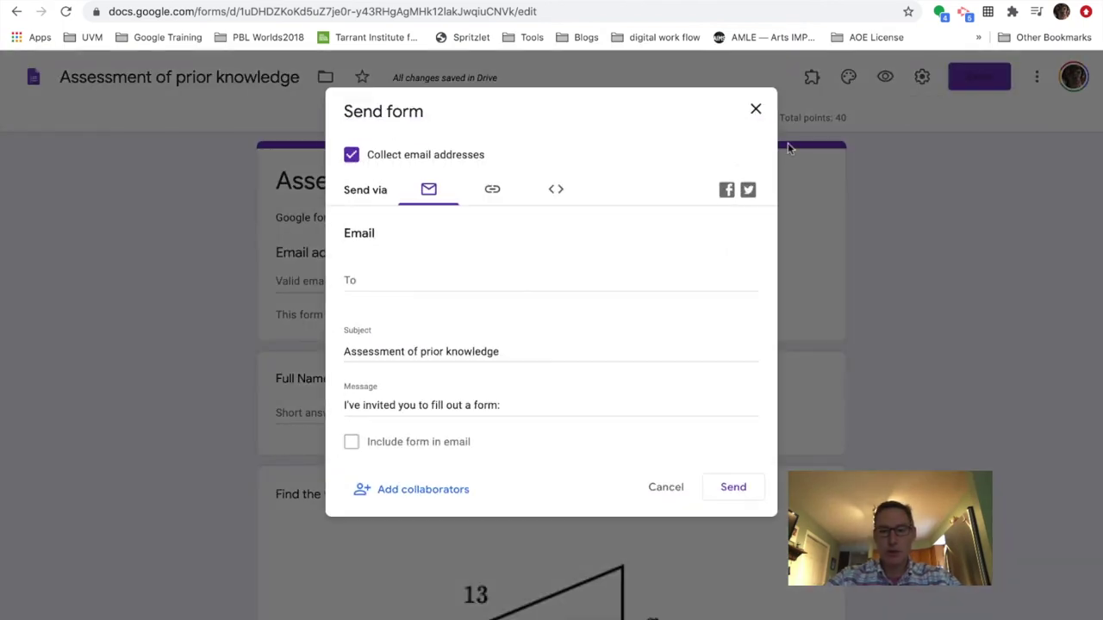
{"action": "left_click", "coordinate": [494, 191]}
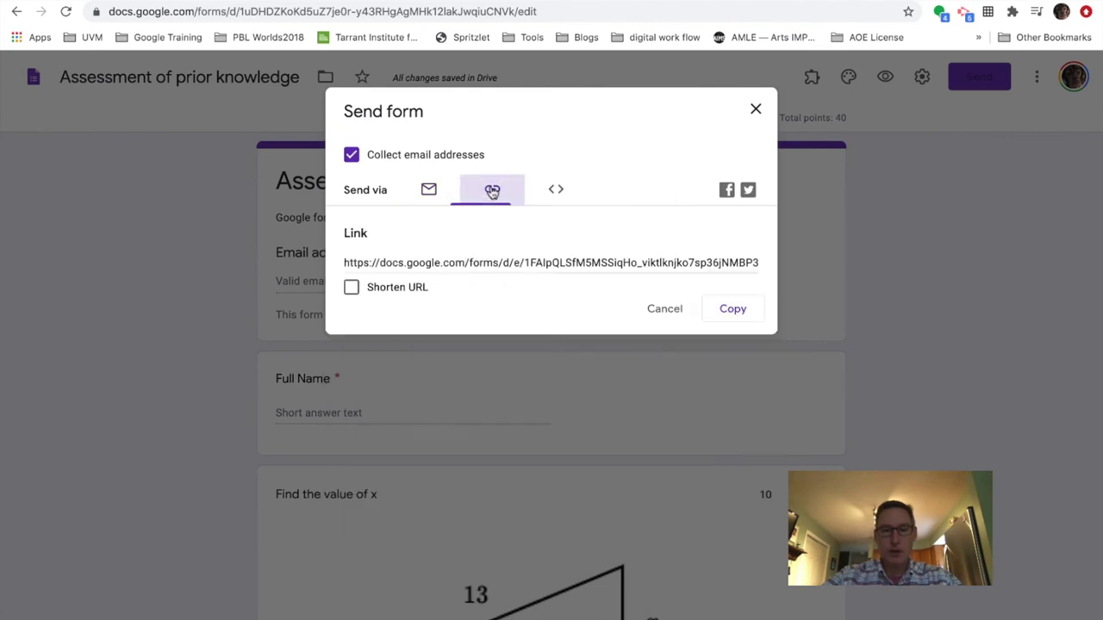
{"action": "left_click", "coordinate": [703, 264]}
{"action": "right_click", "coordinate": [703, 264]}
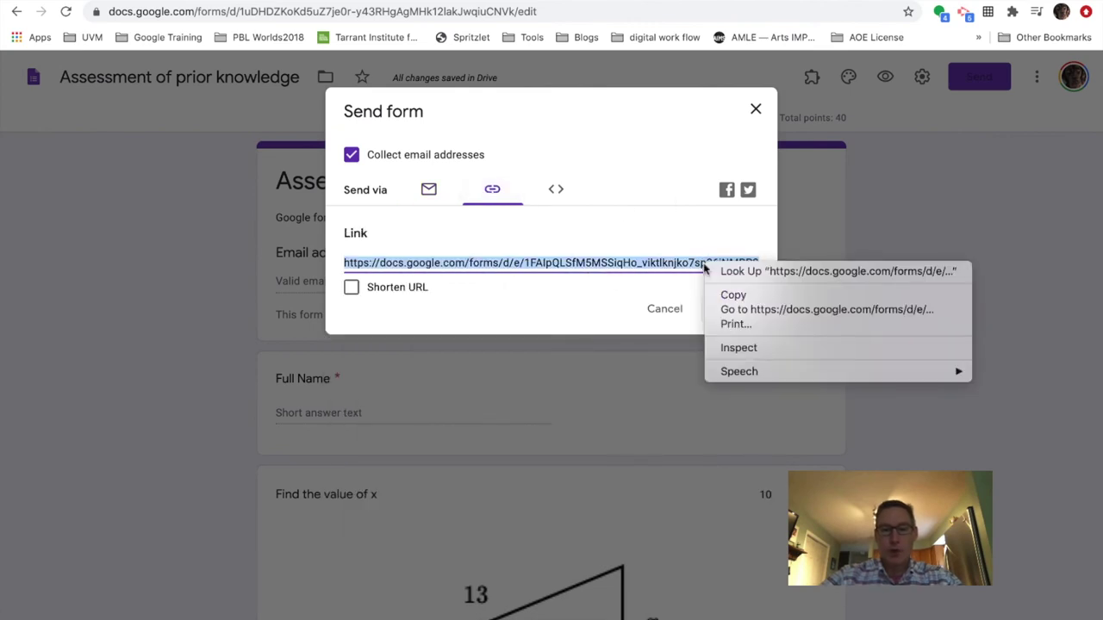
{"action": "left_click", "coordinate": [733, 295]}
{"action": "left_click", "coordinate": [731, 309]}
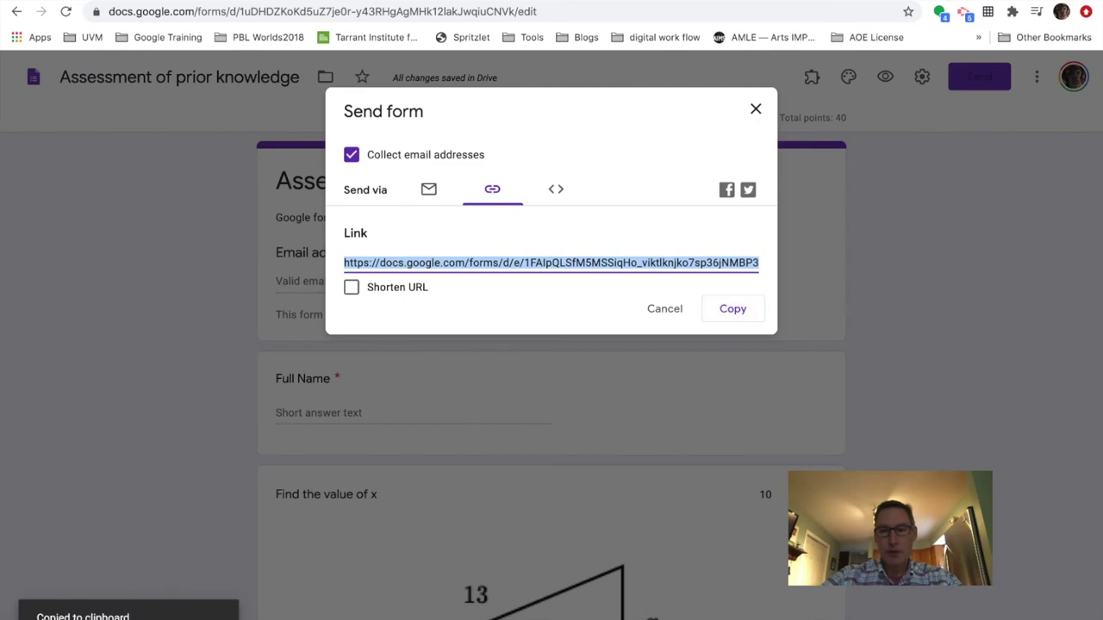
{"action": "key", "text": "ctrl+t"}
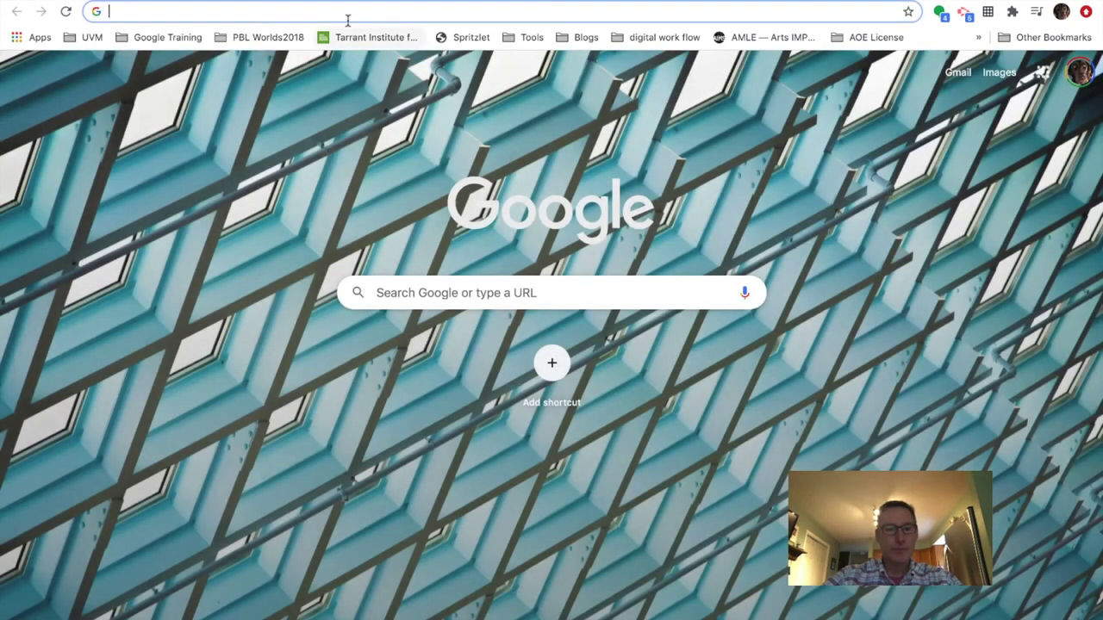
- Load the copied quiz link as a respondent and enter the email address and full name
{"action": "left_click", "coordinate": [345, 11]}
{"action": "right_click", "coordinate": [343, 11]}
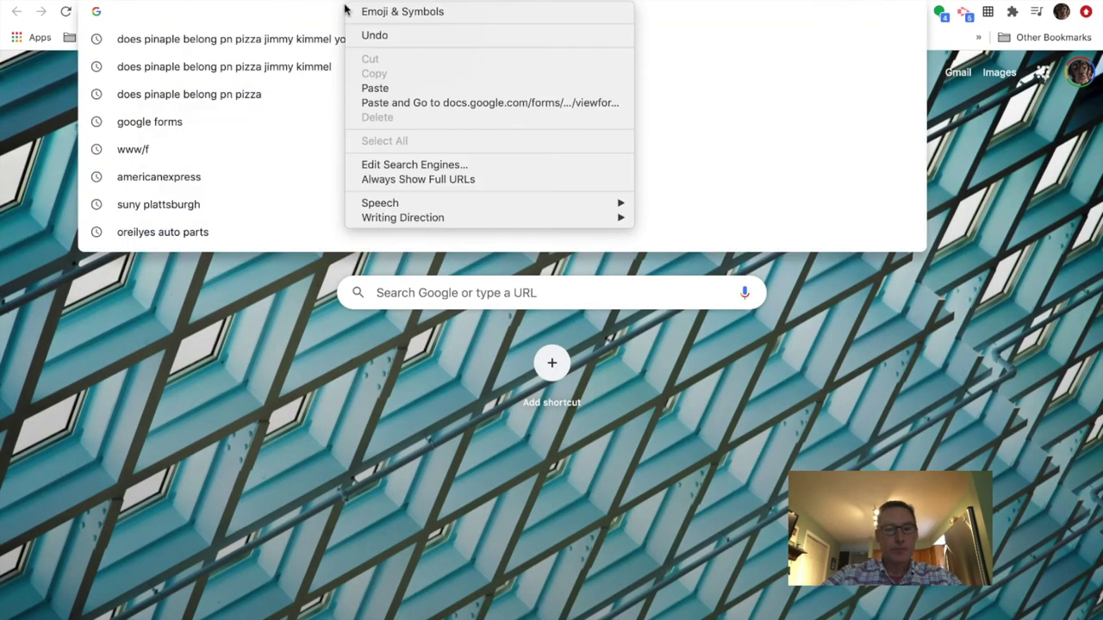
{"action": "left_click", "coordinate": [383, 102]}
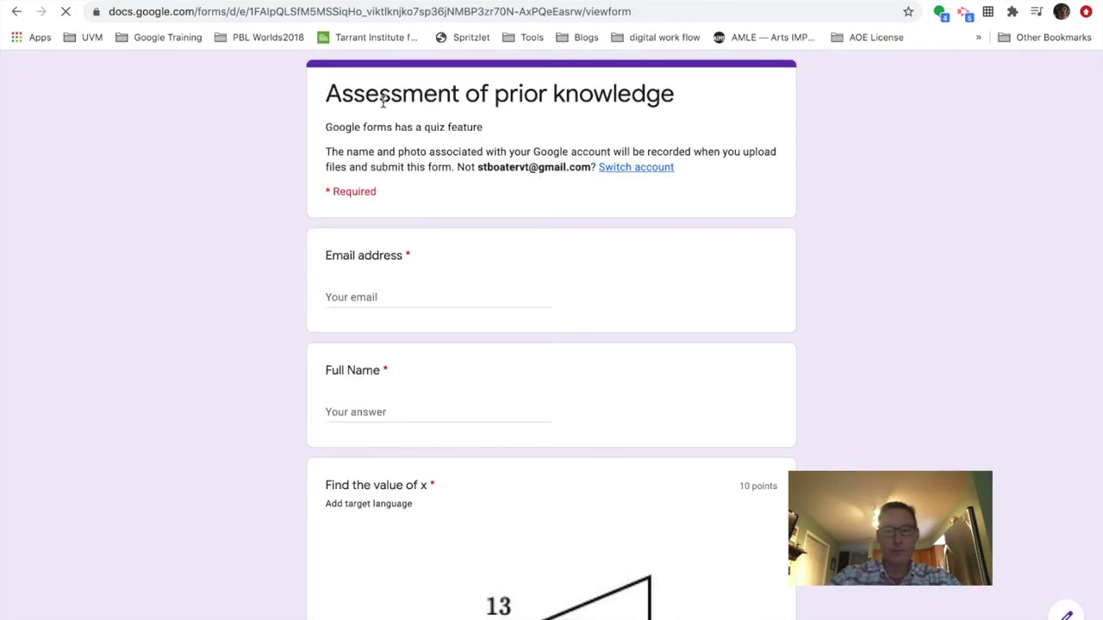
{"action": "left_click", "coordinate": [402, 297]}
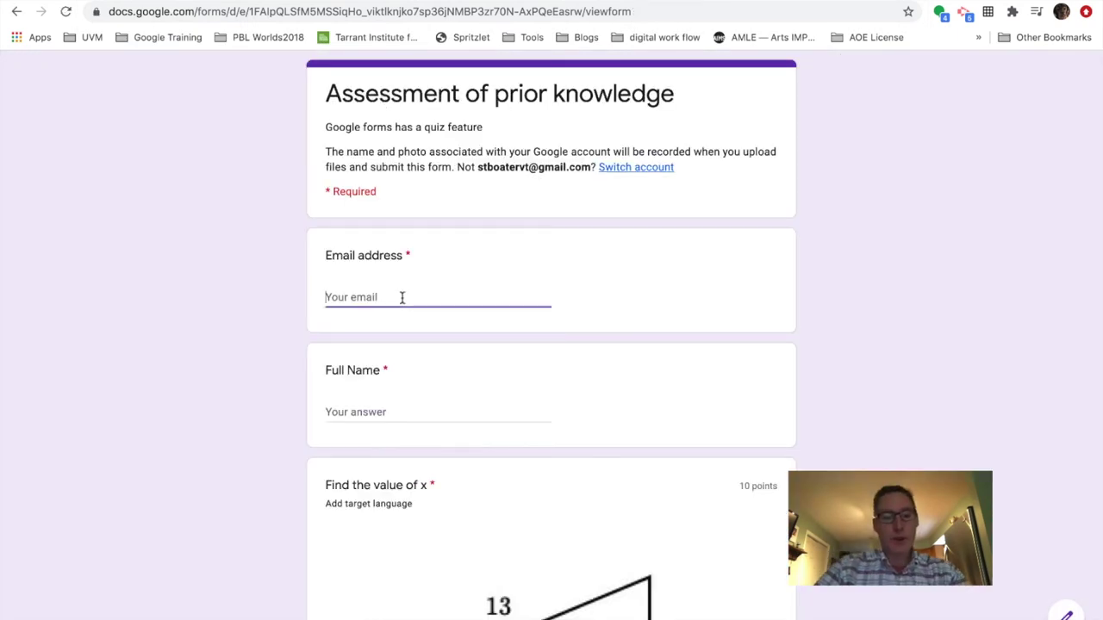
{"action": "type", "text": "Stboater"}
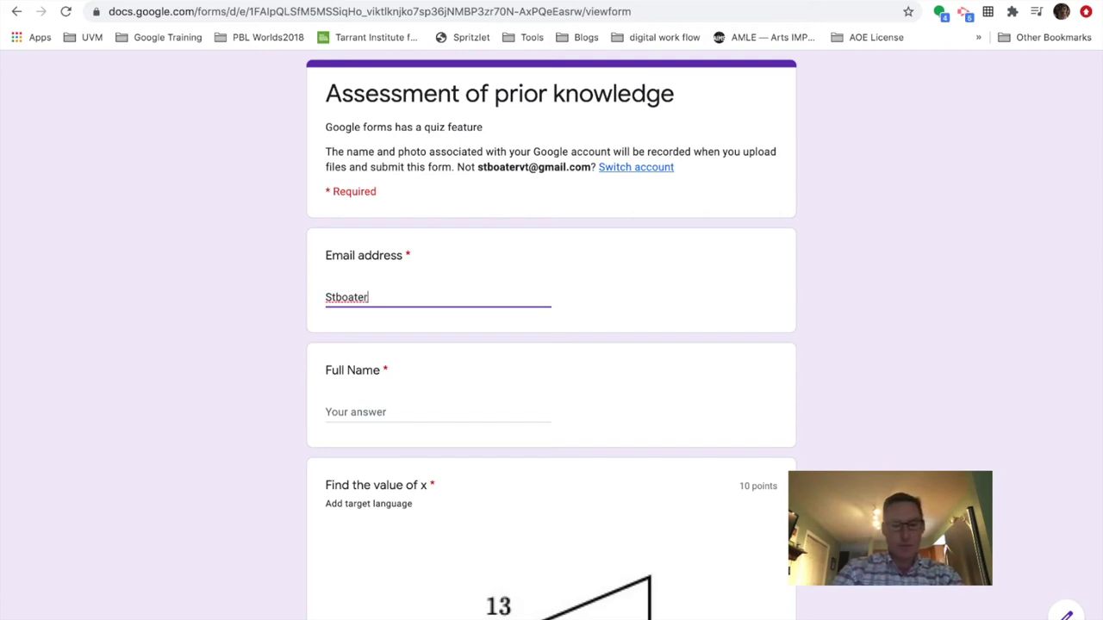
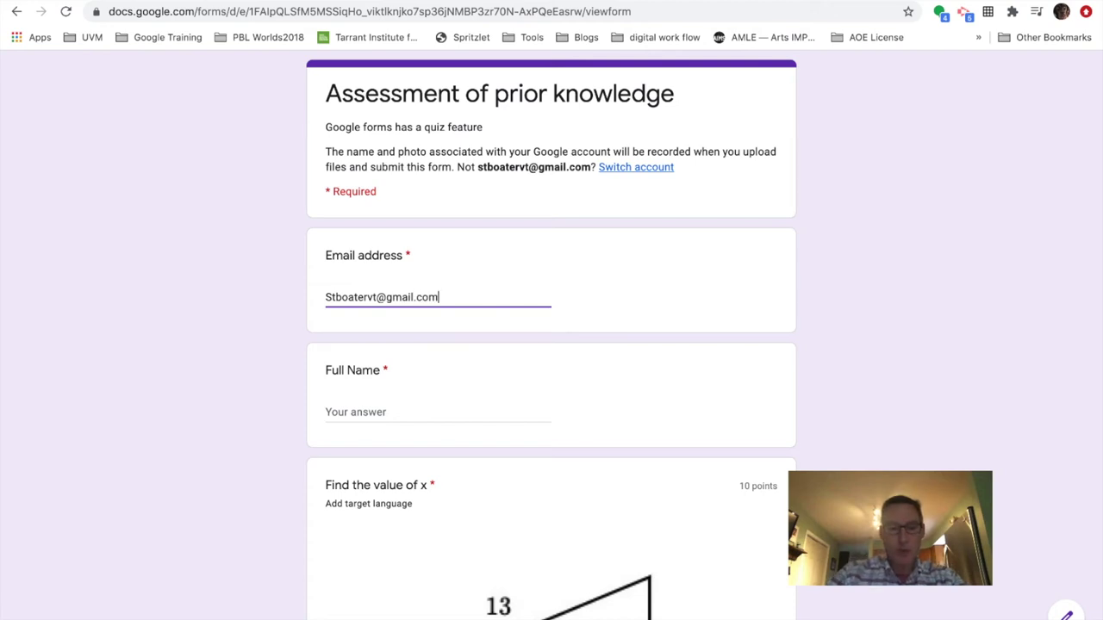
{"action": "left_click", "coordinate": [376, 411]}
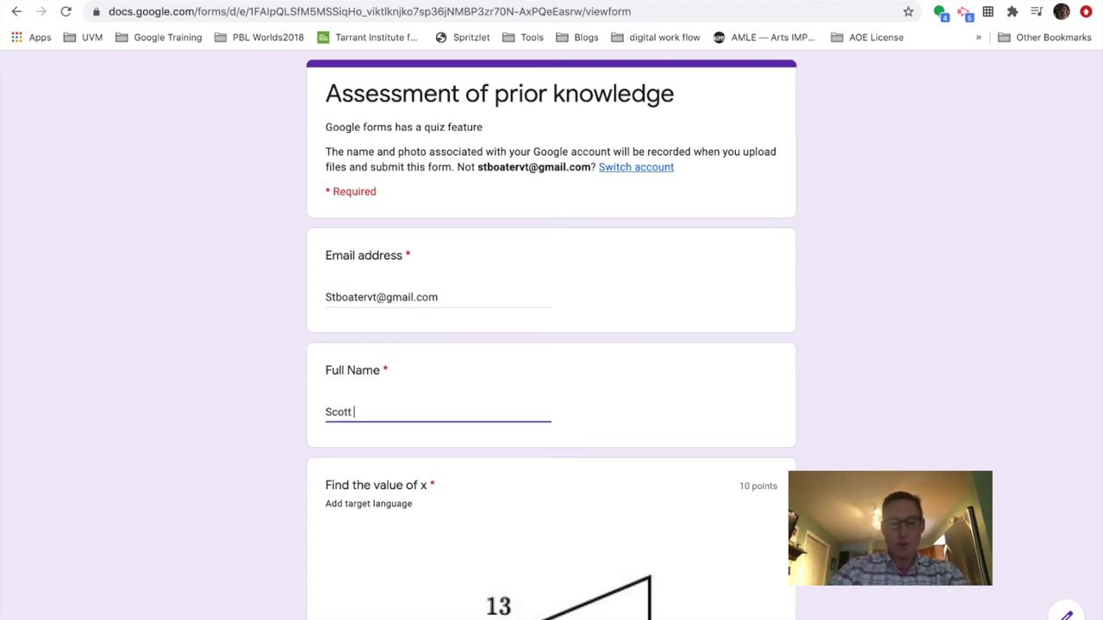
- Answer x = 5 for the triangle question and Nuclear for the fuel question
{"action": "scroll", "coordinate": [373, 418], "scroll_direction": "down", "scroll_amount": 5}
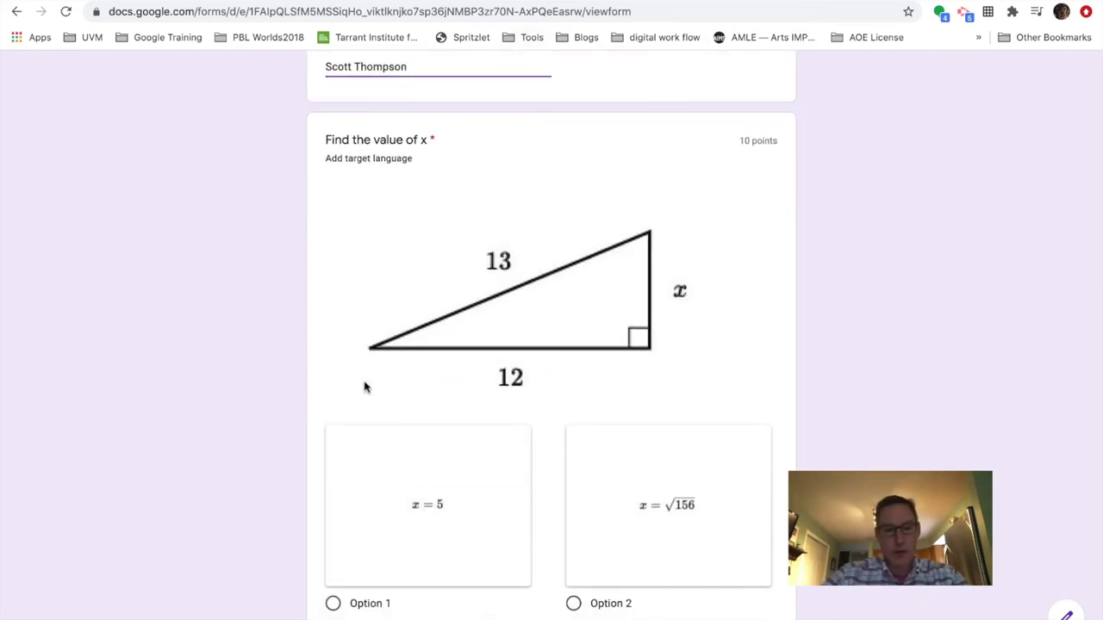
{"action": "left_click", "coordinate": [332, 603]}
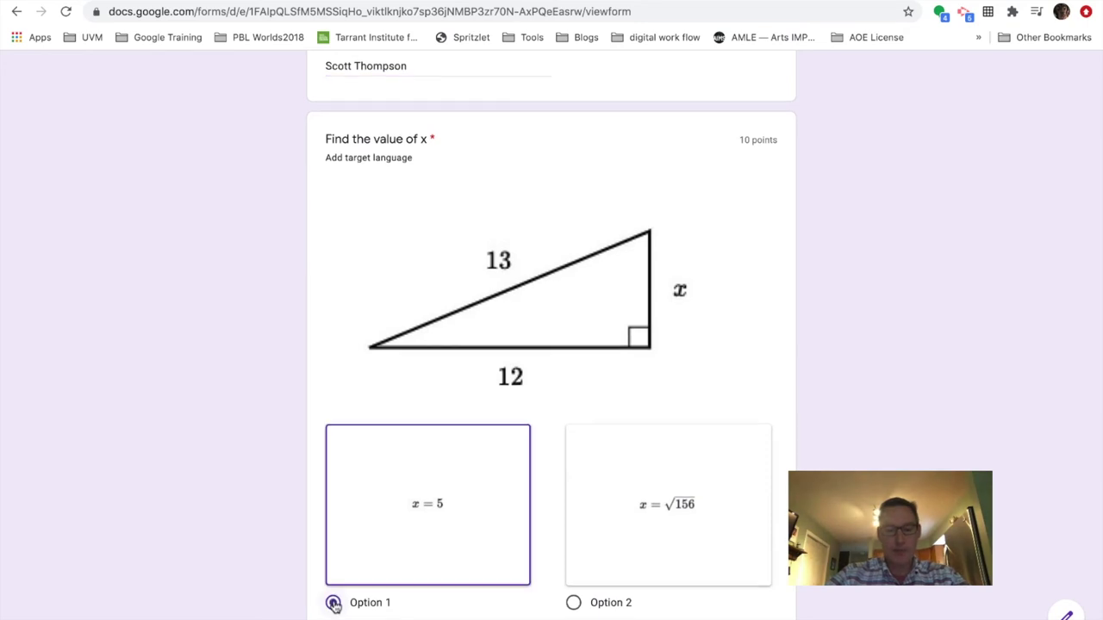
{"action": "scroll", "coordinate": [336, 607], "scroll_direction": "down", "scroll_amount": 7}
{"action": "scroll", "coordinate": [334, 606], "scroll_direction": "down", "scroll_amount": 2}
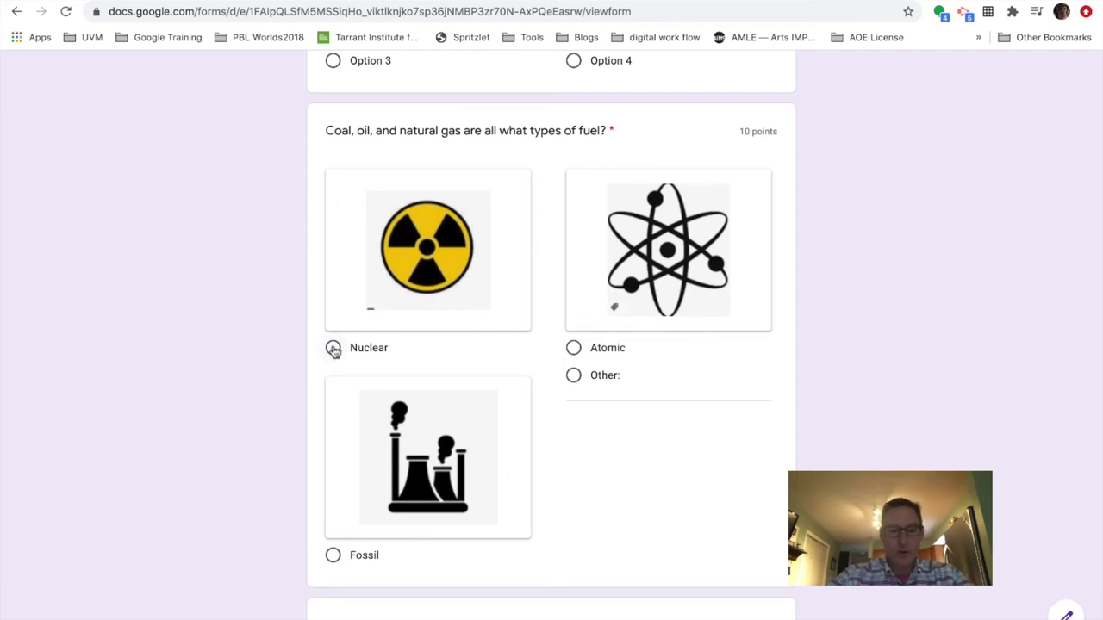
{"action": "left_click", "coordinate": [333, 349]}
{"action": "scroll", "coordinate": [600, 448], "scroll_direction": "down", "scroll_amount": 5}
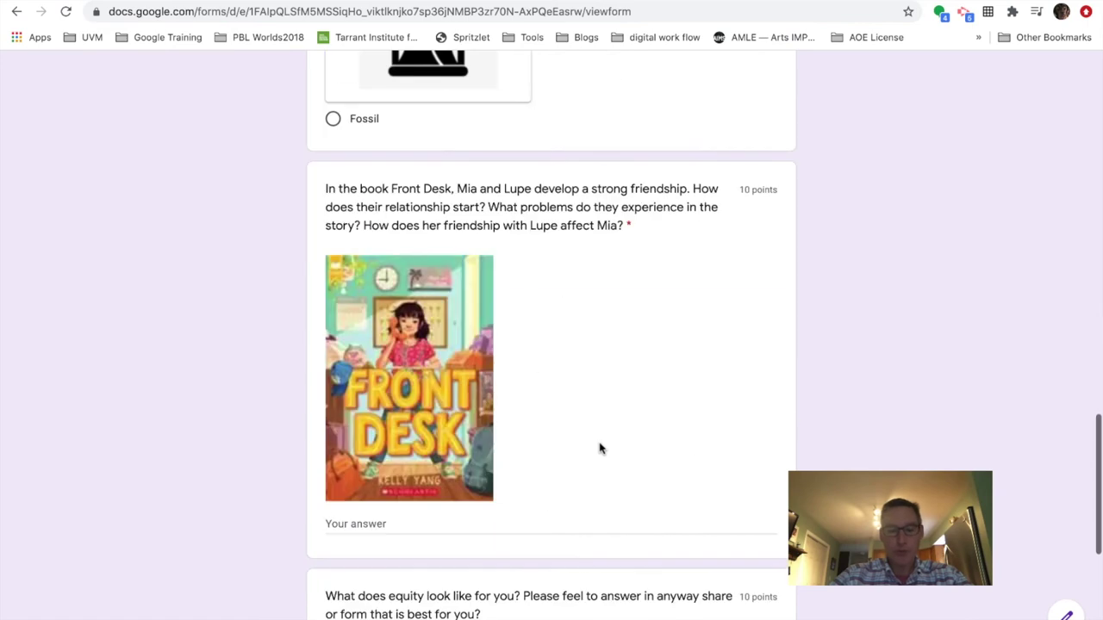
- Answer the Front Desk question with 'I think that' and attach slide 1 cpr.jpg to the equity question
{"action": "left_click", "coordinate": [491, 525]}
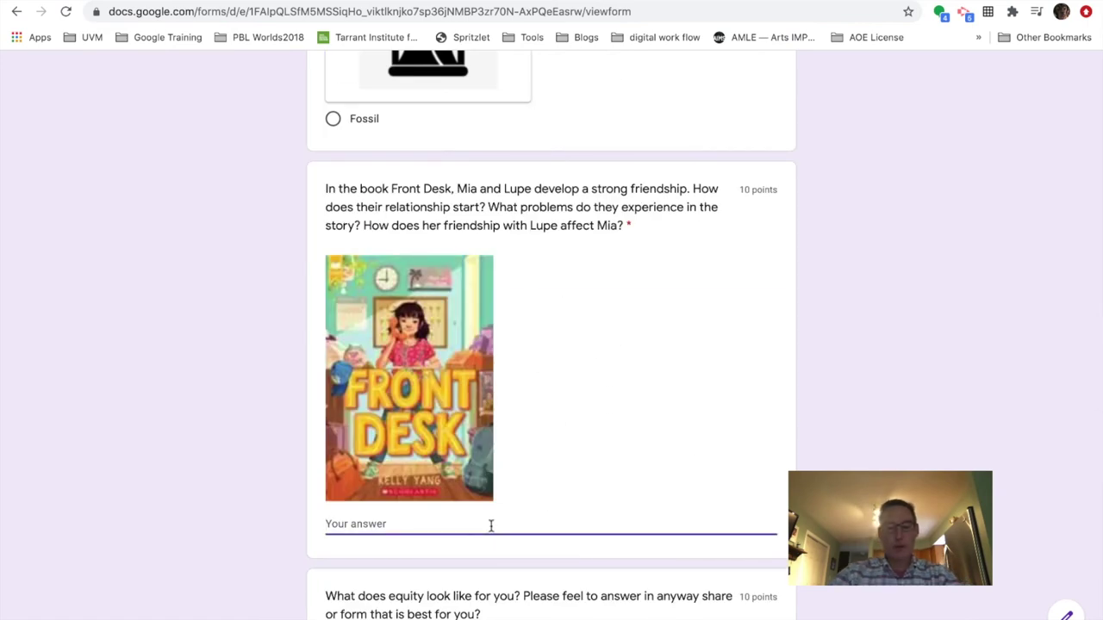
{"action": "type", "text": "I think"}
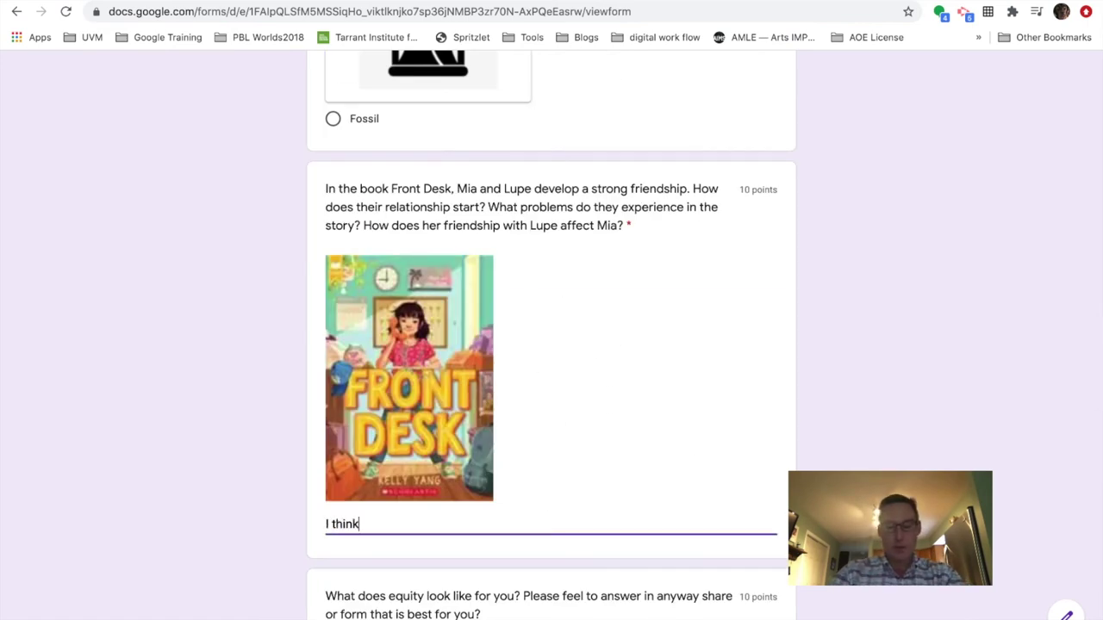
{"action": "type", "text": " that...."}
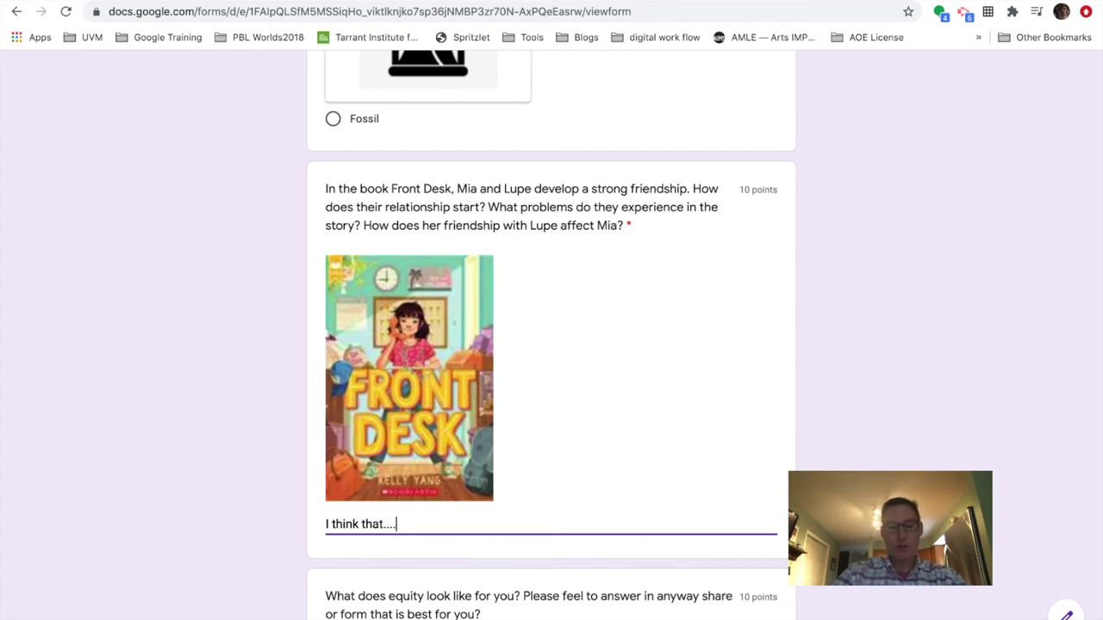
{"action": "scroll", "coordinate": [467, 476], "scroll_direction": "down", "scroll_amount": 3}
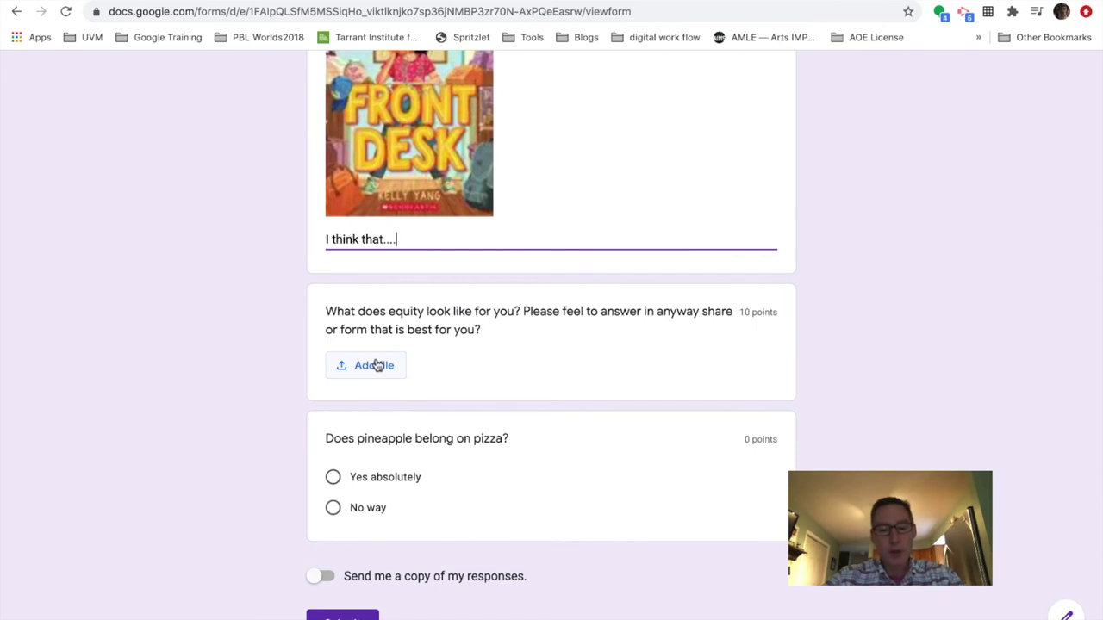
{"action": "left_click", "coordinate": [377, 366]}
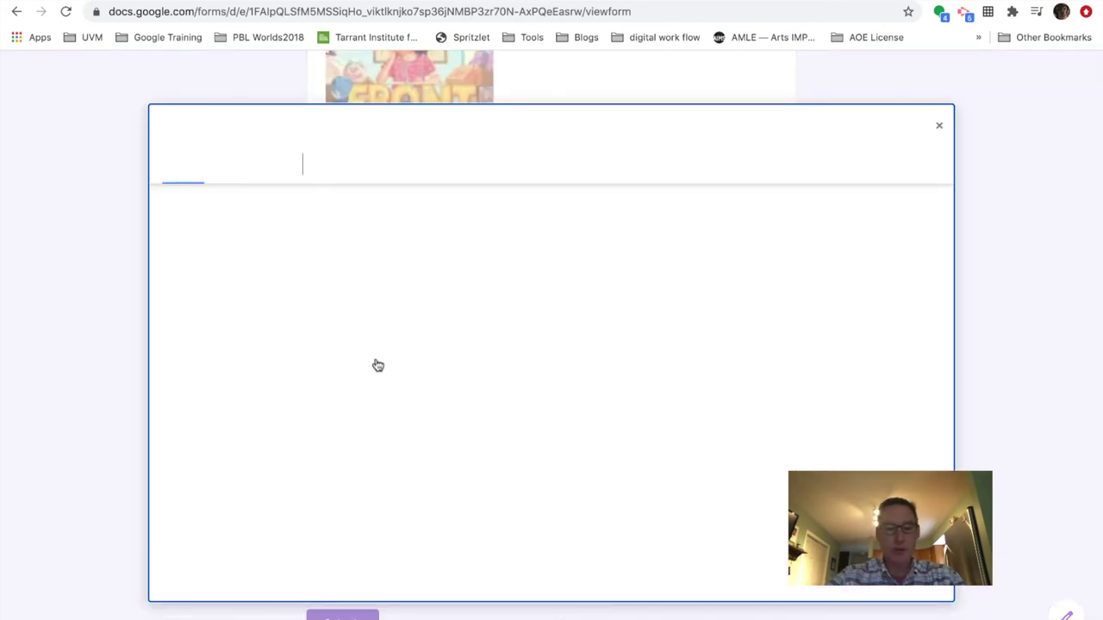
{"action": "left_click", "coordinate": [382, 162]}
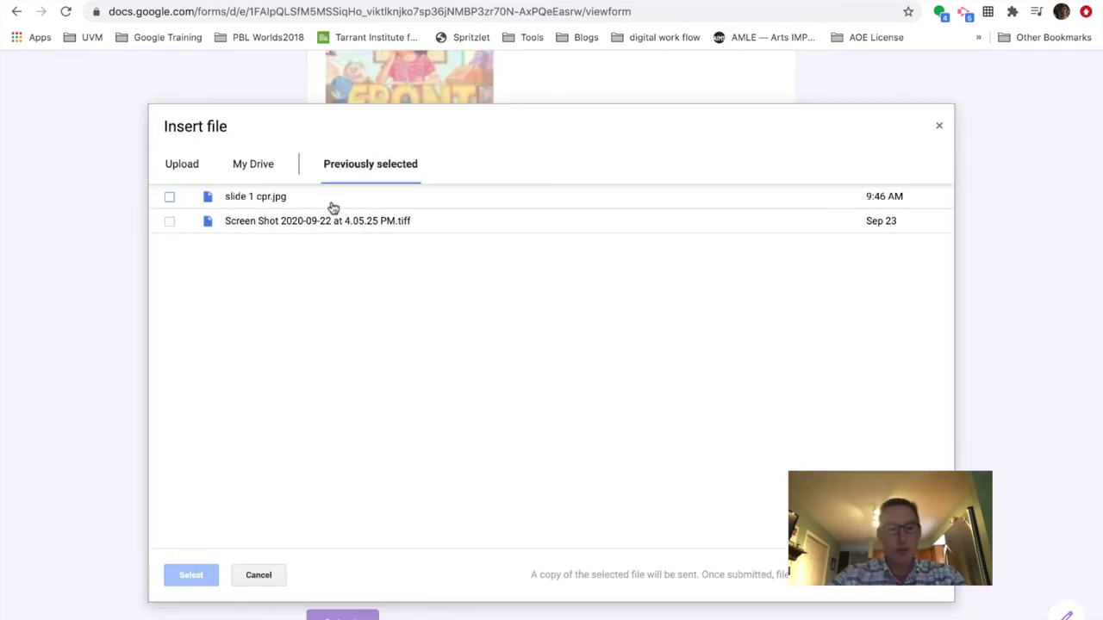
{"action": "left_click", "coordinate": [330, 199]}
{"action": "left_click", "coordinate": [191, 575]}
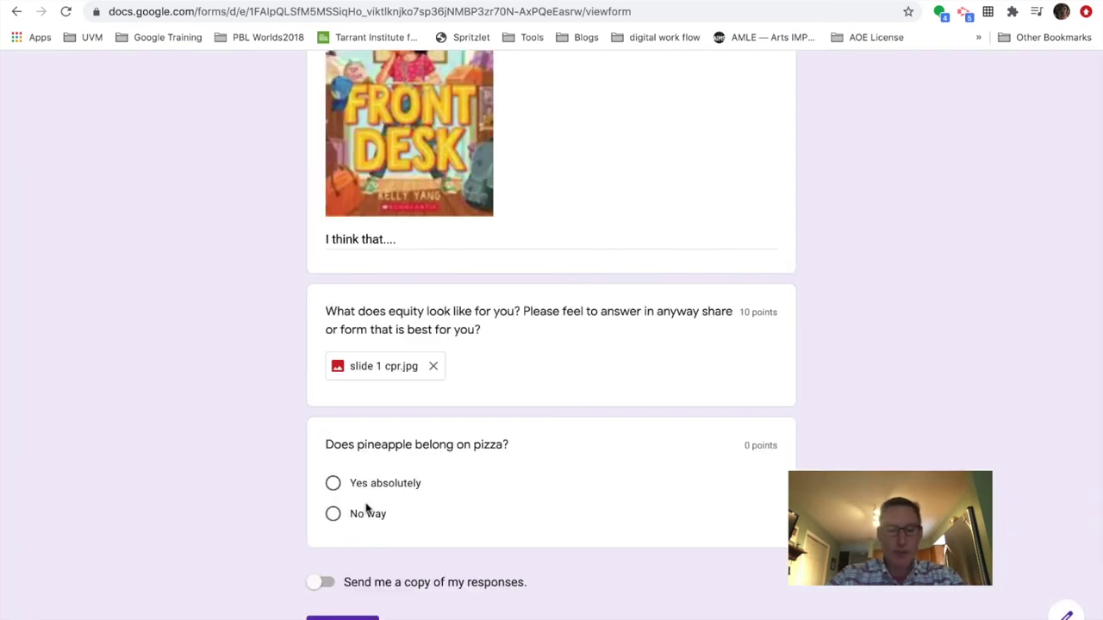
- Choose 'Yes absolutely' for the pineapple question and submit the quiz
{"action": "left_click", "coordinate": [336, 483]}
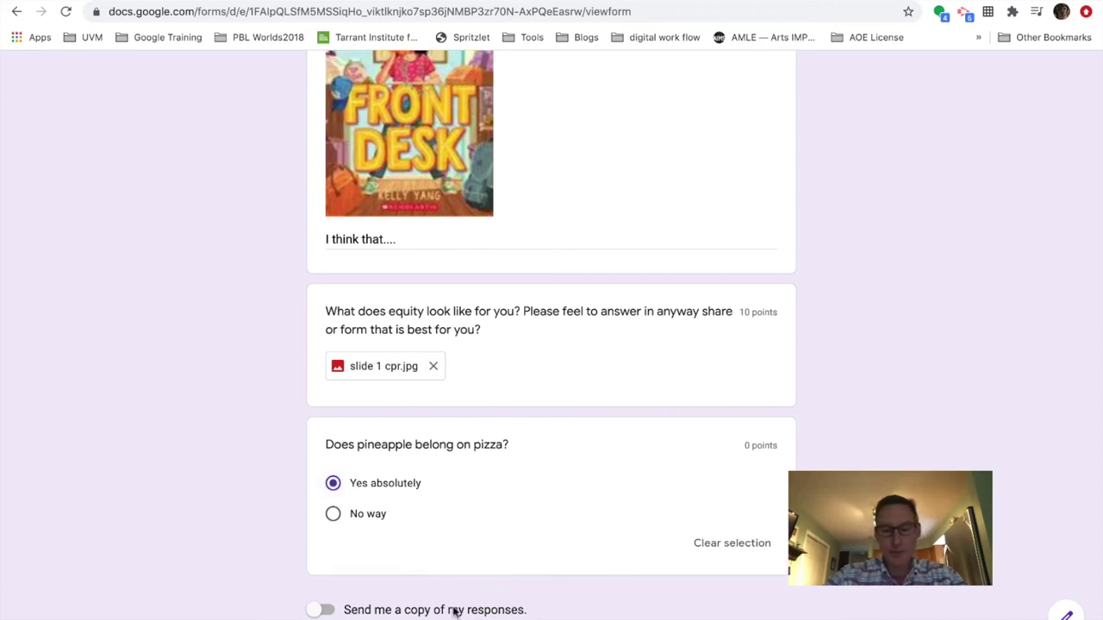
{"action": "scroll", "coordinate": [379, 612], "scroll_direction": "down", "scroll_amount": 3}
{"action": "left_click", "coordinate": [355, 515]}
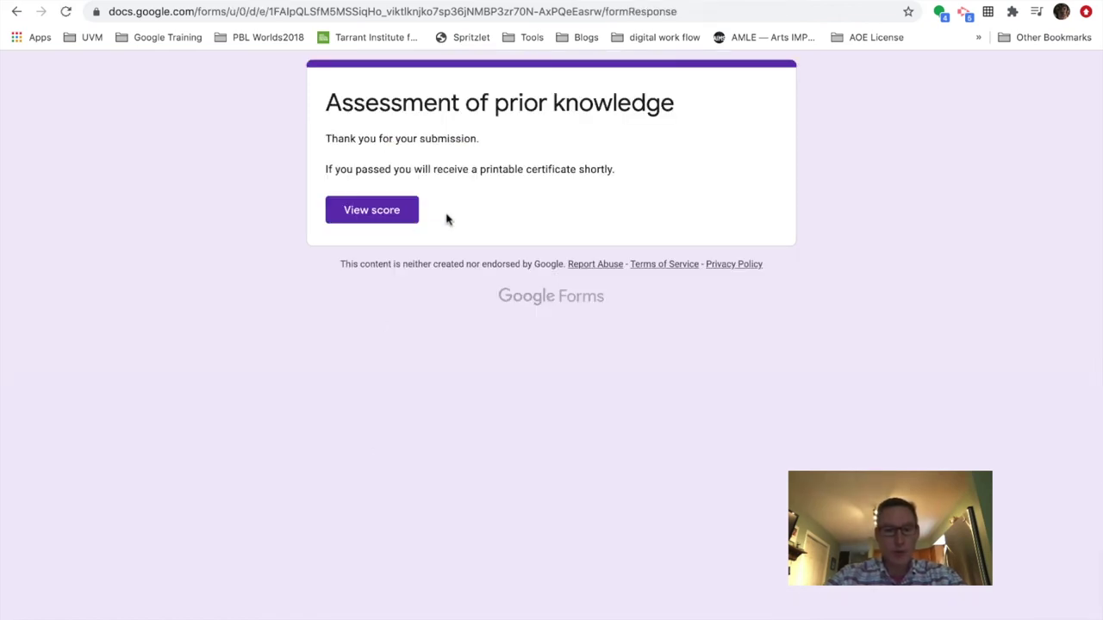
- Open the quiz score and review the 20/40 total with each question's marks and feedback
{"action": "left_click", "coordinate": [373, 211]}
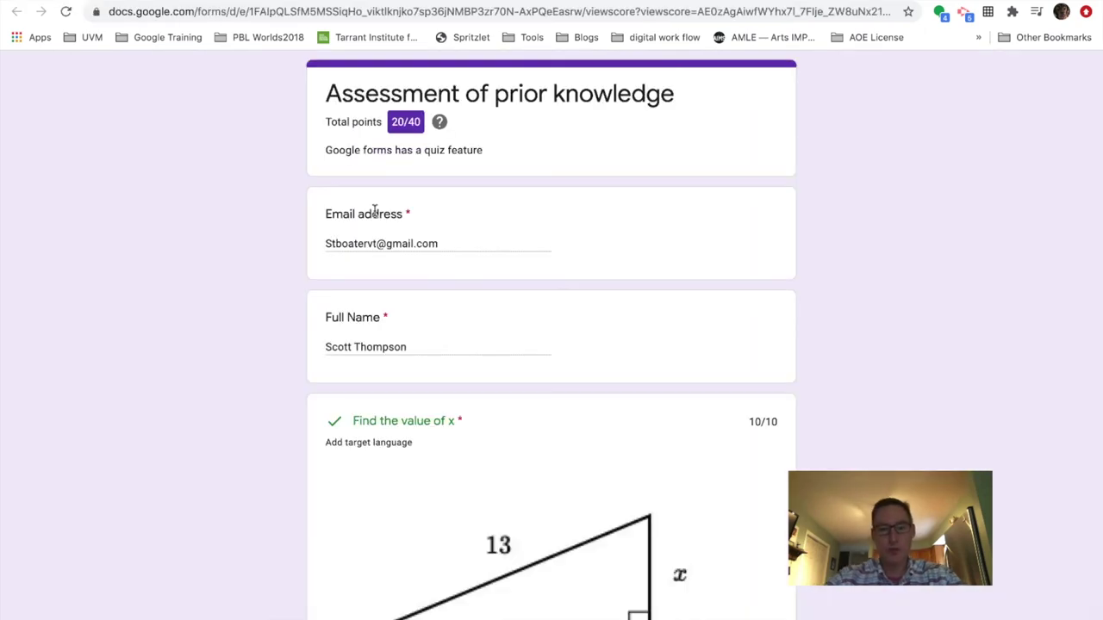
{"action": "scroll", "coordinate": [575, 290], "scroll_direction": "down", "scroll_amount": 4}
{"action": "scroll", "coordinate": [575, 291], "scroll_direction": "down", "scroll_amount": 4}
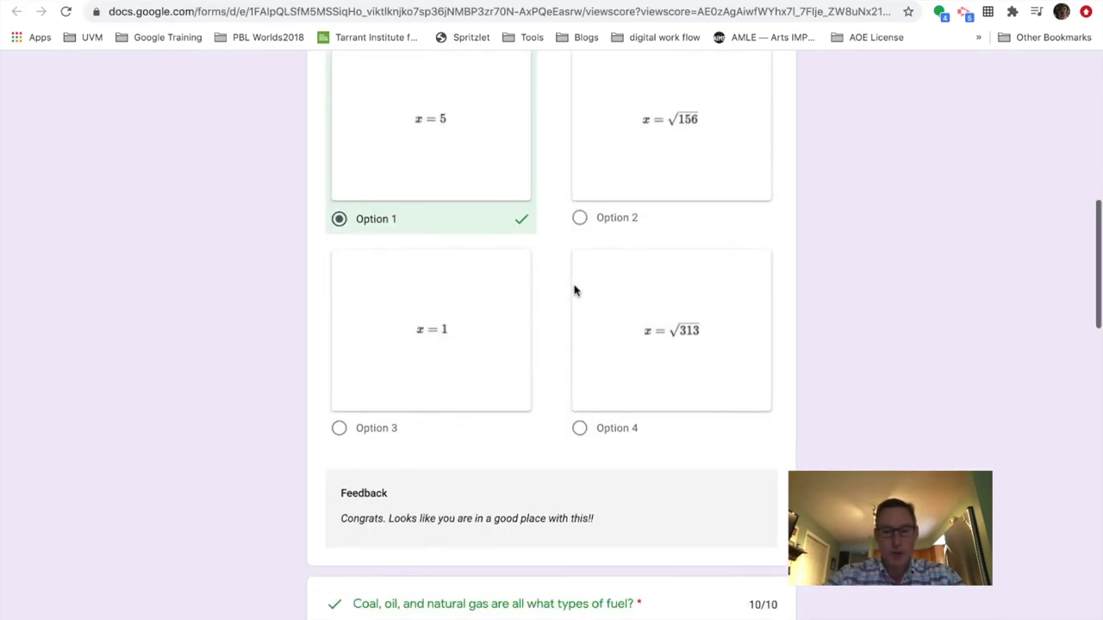
{"action": "scroll", "coordinate": [575, 290], "scroll_direction": "up", "scroll_amount": 3}
{"action": "scroll", "coordinate": [575, 291], "scroll_direction": "up", "scroll_amount": 2}
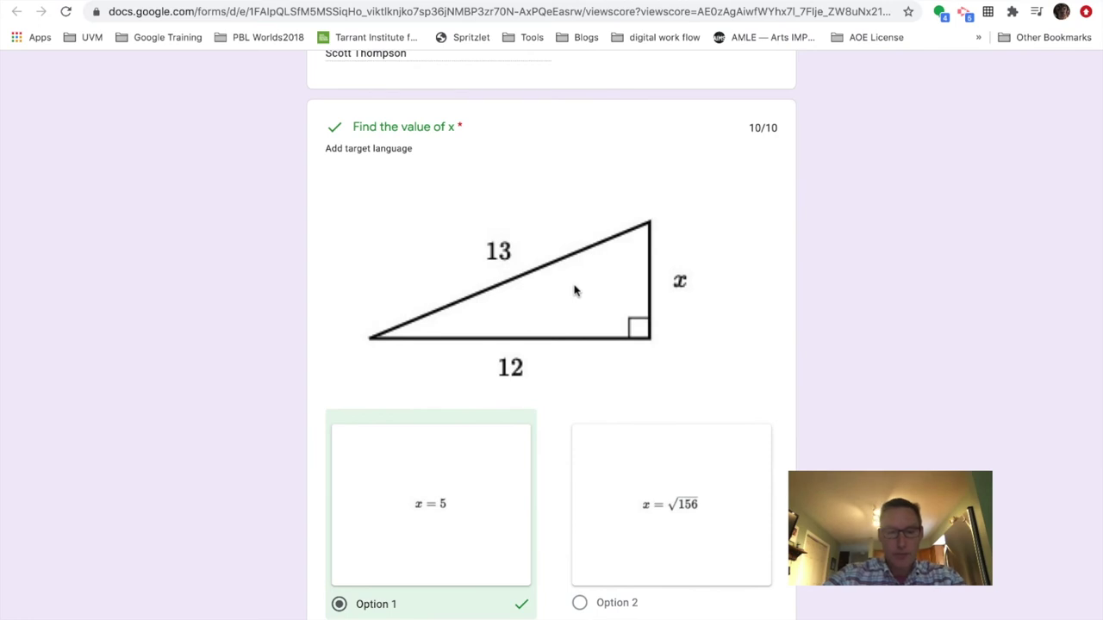
{"action": "scroll", "coordinate": [575, 291], "scroll_direction": "down", "scroll_amount": 1}
{"action": "scroll", "coordinate": [575, 291], "scroll_direction": "down", "scroll_amount": 3}
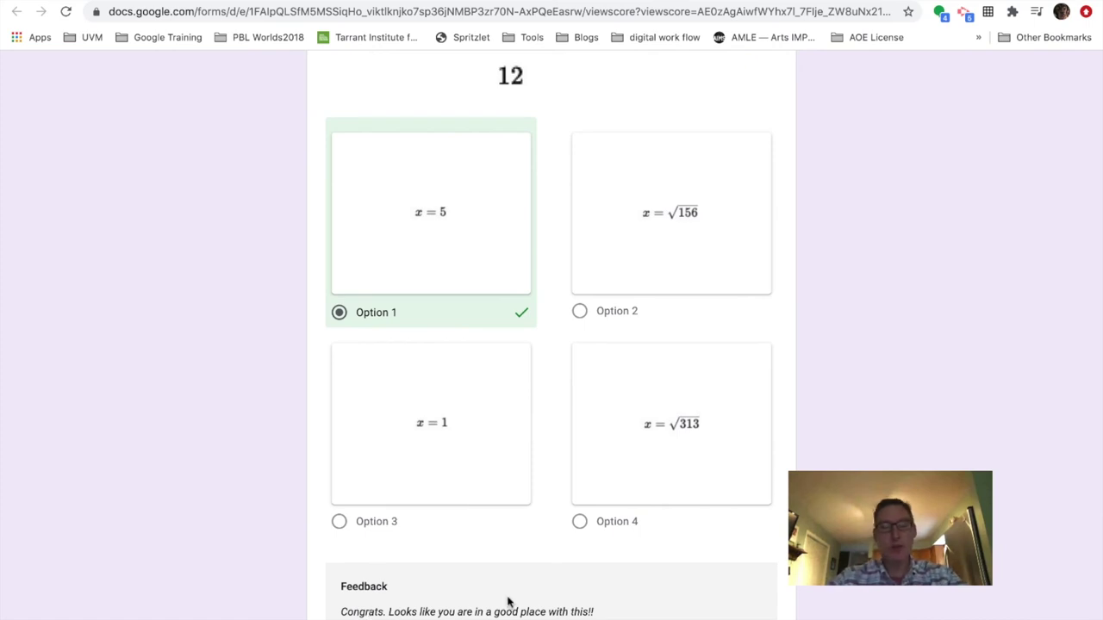
{"action": "scroll", "coordinate": [509, 601], "scroll_direction": "down", "scroll_amount": 8}
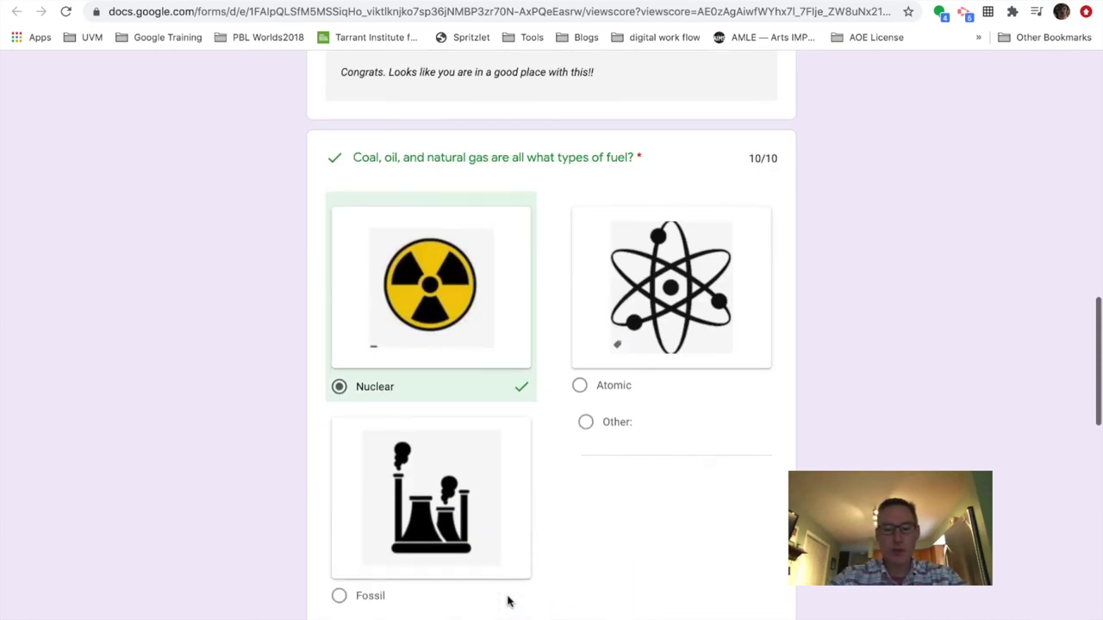
{"action": "scroll", "coordinate": [508, 602], "scroll_direction": "down", "scroll_amount": 1}
{"action": "scroll", "coordinate": [509, 602], "scroll_direction": "up", "scroll_amount": 3}
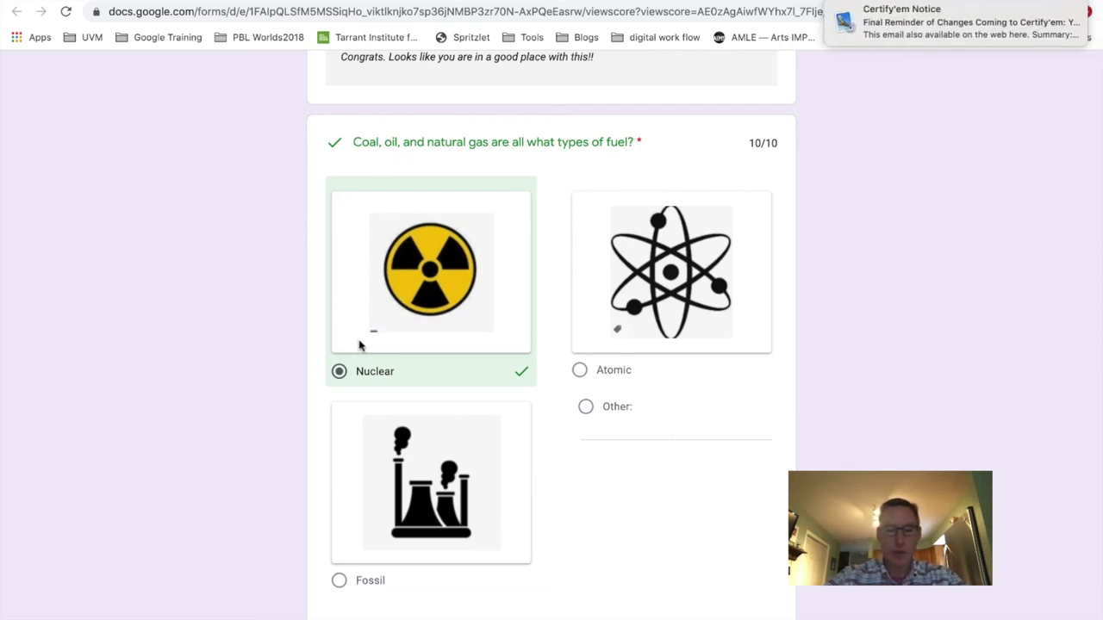
{"action": "scroll", "coordinate": [360, 349], "scroll_direction": "down", "scroll_amount": 3}
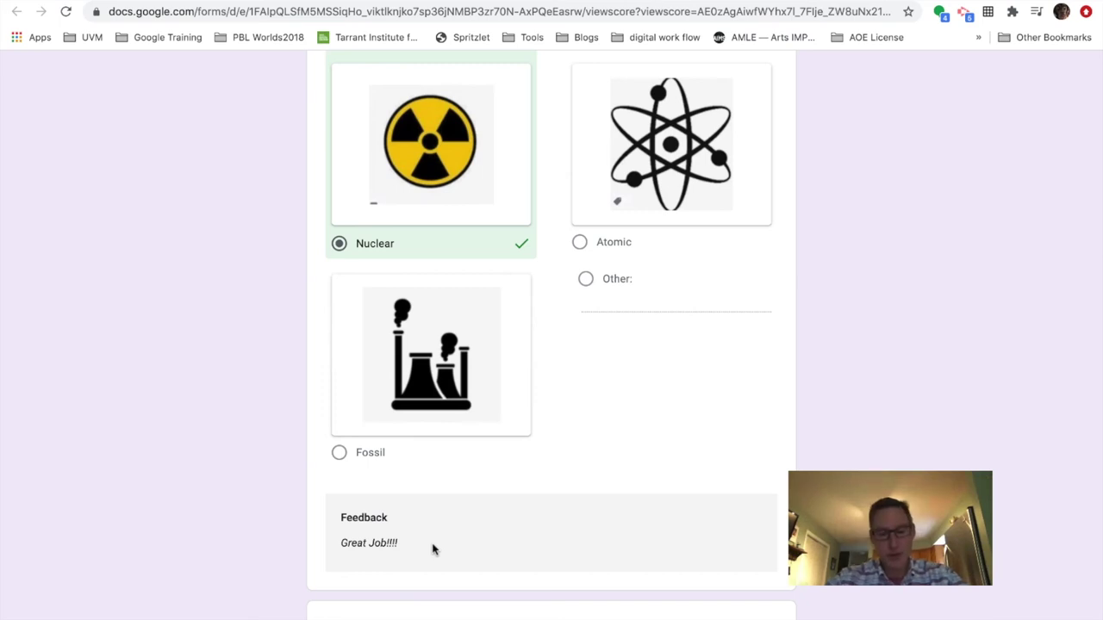
{"action": "scroll", "coordinate": [433, 550], "scroll_direction": "down", "scroll_amount": 12}
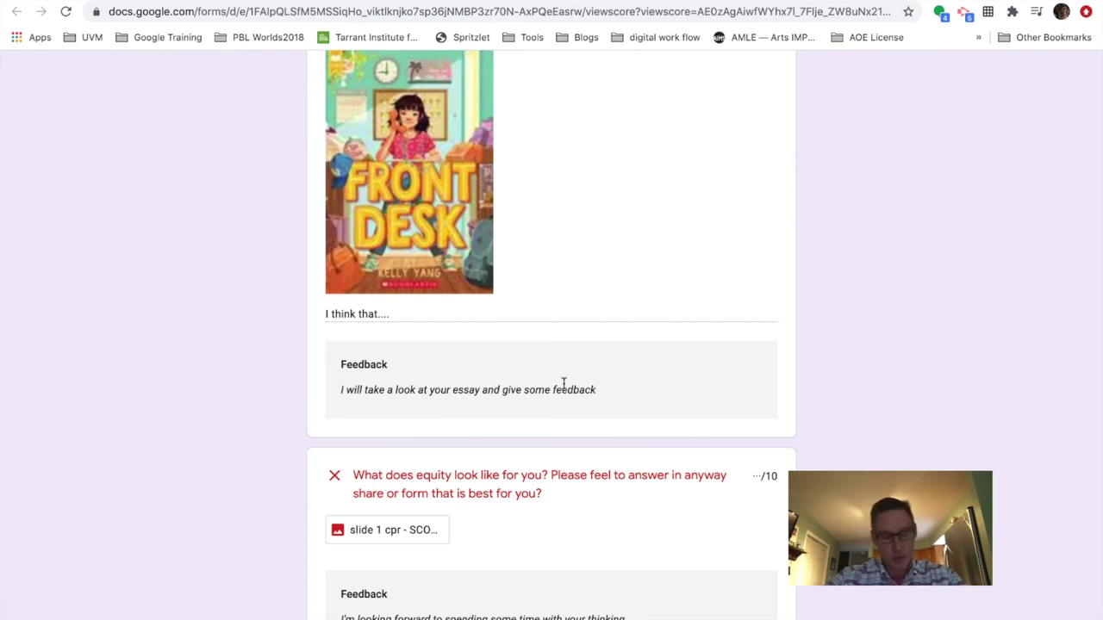
{"action": "scroll", "coordinate": [532, 520], "scroll_direction": "down", "scroll_amount": 2}
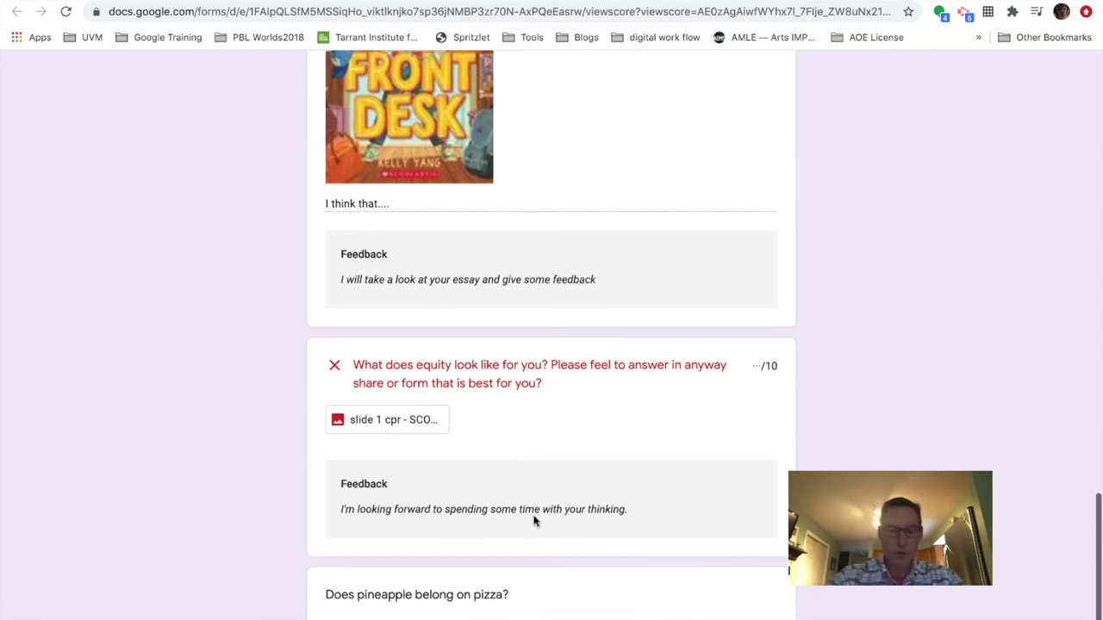
{"action": "scroll", "coordinate": [465, 499], "scroll_direction": "down", "scroll_amount": 3}
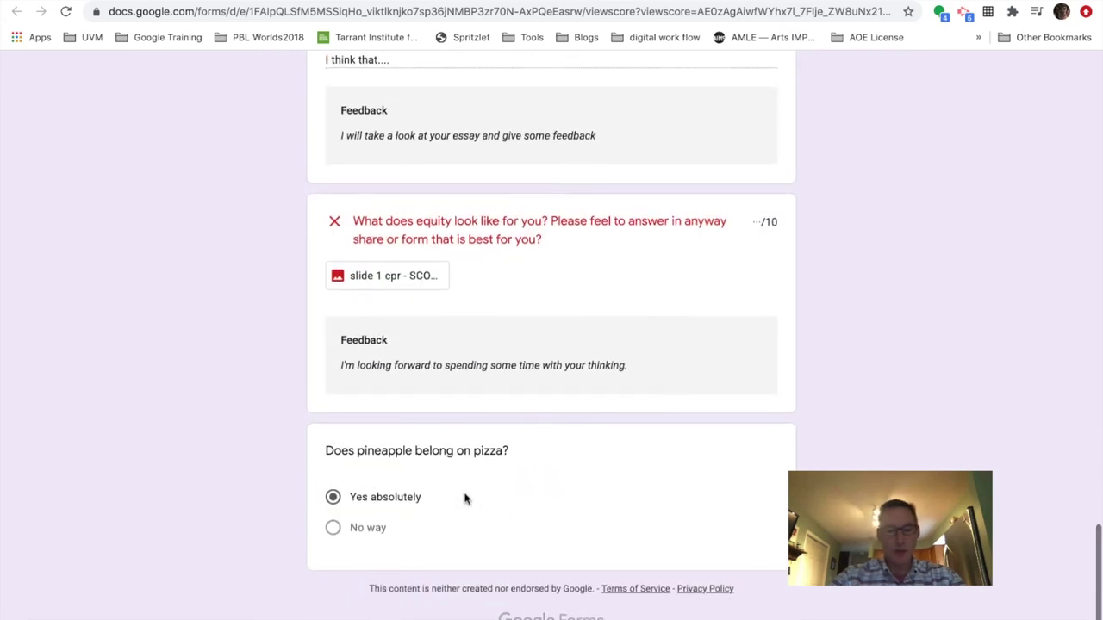
{"action": "scroll", "coordinate": [483, 502], "scroll_direction": "up", "scroll_amount": 20}
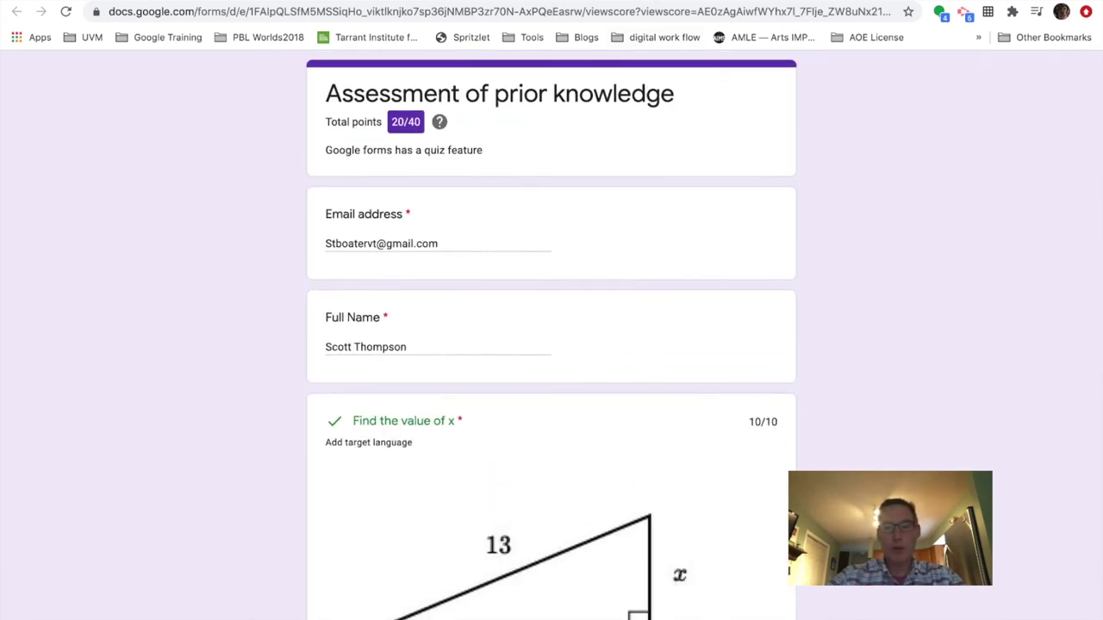
- Switch to the Purpose of Government Playlist doc and scroll through its choice board
{"action": "key", "text": "ctrl+Tab"}
{"action": "scroll", "coordinate": [110, 293], "scroll_direction": "up", "scroll_amount": 2}
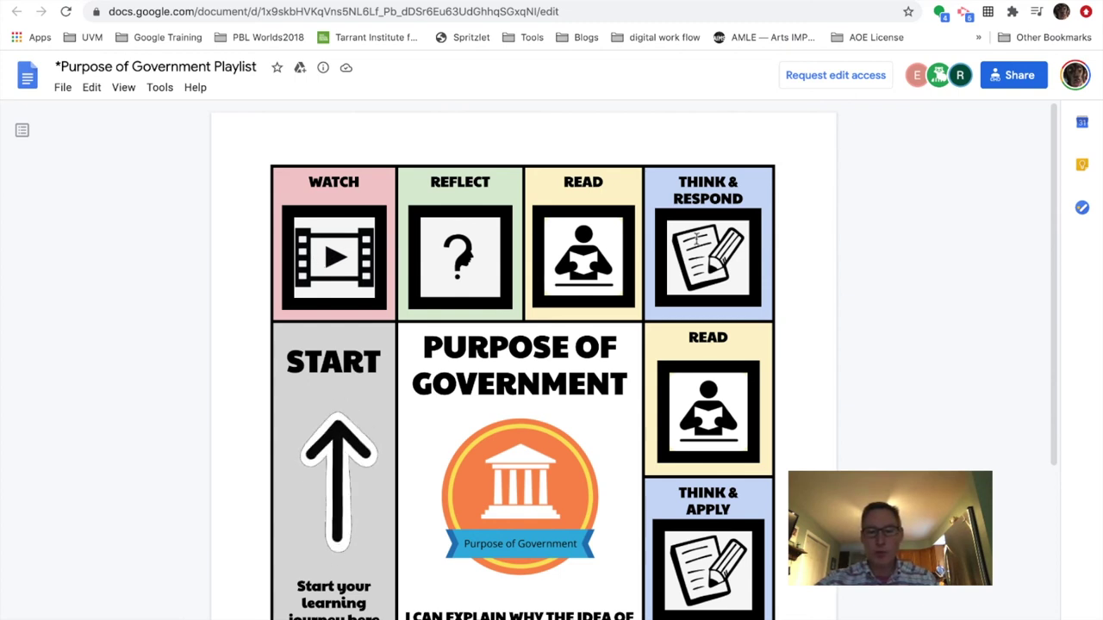
{"action": "scroll", "coordinate": [719, 284], "scroll_direction": "down", "scroll_amount": 2}
{"action": "scroll", "coordinate": [718, 284], "scroll_direction": "down", "scroll_amount": 2}
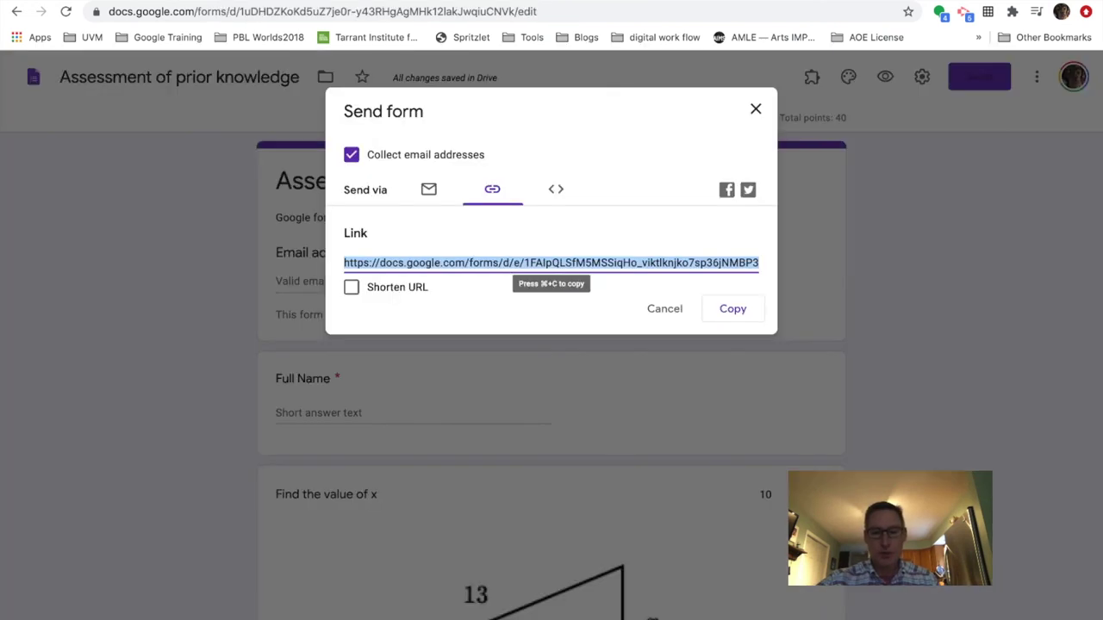
- Close the Send form dialog and scroll through the quiz editor
{"action": "left_click", "coordinate": [737, 118]}
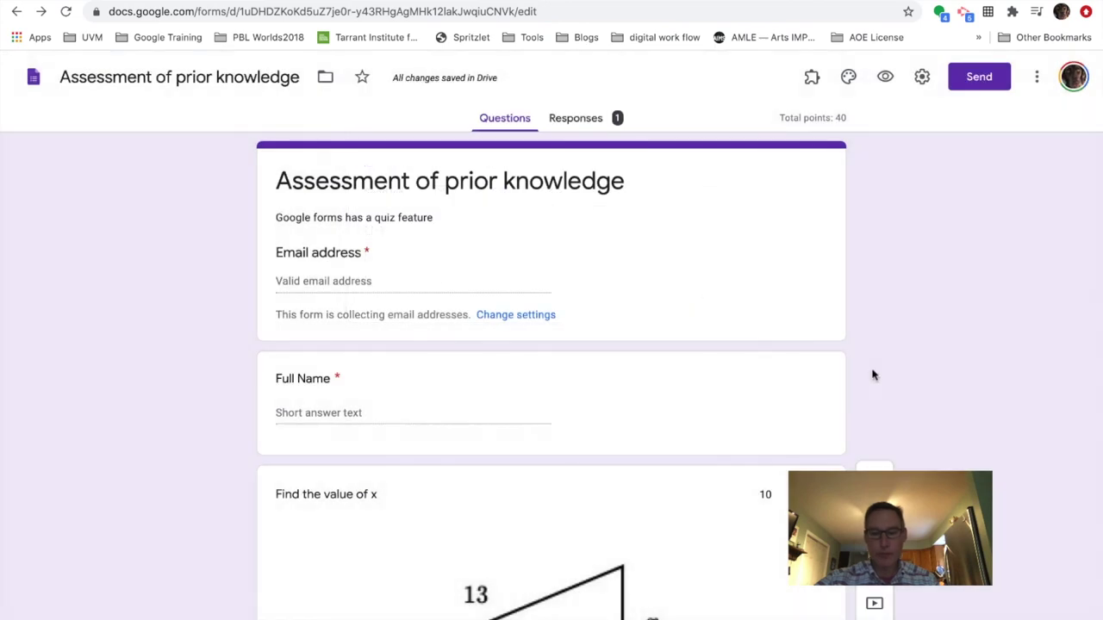
{"action": "scroll", "coordinate": [871, 374], "scroll_direction": "down", "scroll_amount": 4}
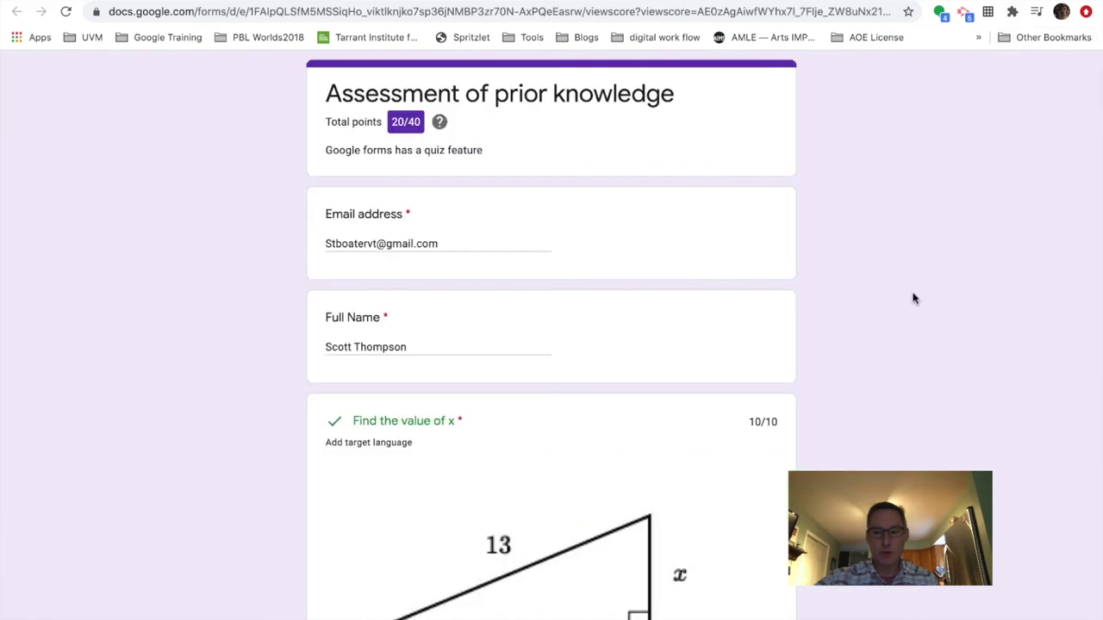
{"action": "scroll", "coordinate": [914, 298], "scroll_direction": "down", "scroll_amount": 4}
{"action": "scroll", "coordinate": [913, 296], "scroll_direction": "up", "scroll_amount": 4}
{"action": "scroll", "coordinate": [871, 254], "scroll_direction": "down", "scroll_amount": 1}
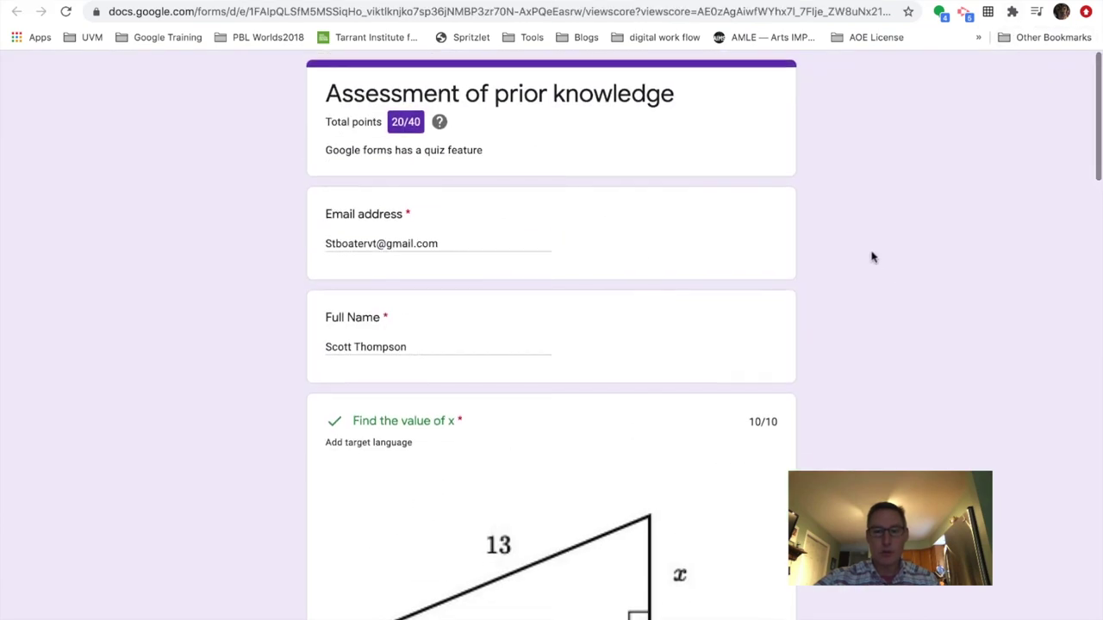
{"action": "scroll", "coordinate": [871, 253], "scroll_direction": "up", "scroll_amount": 1}
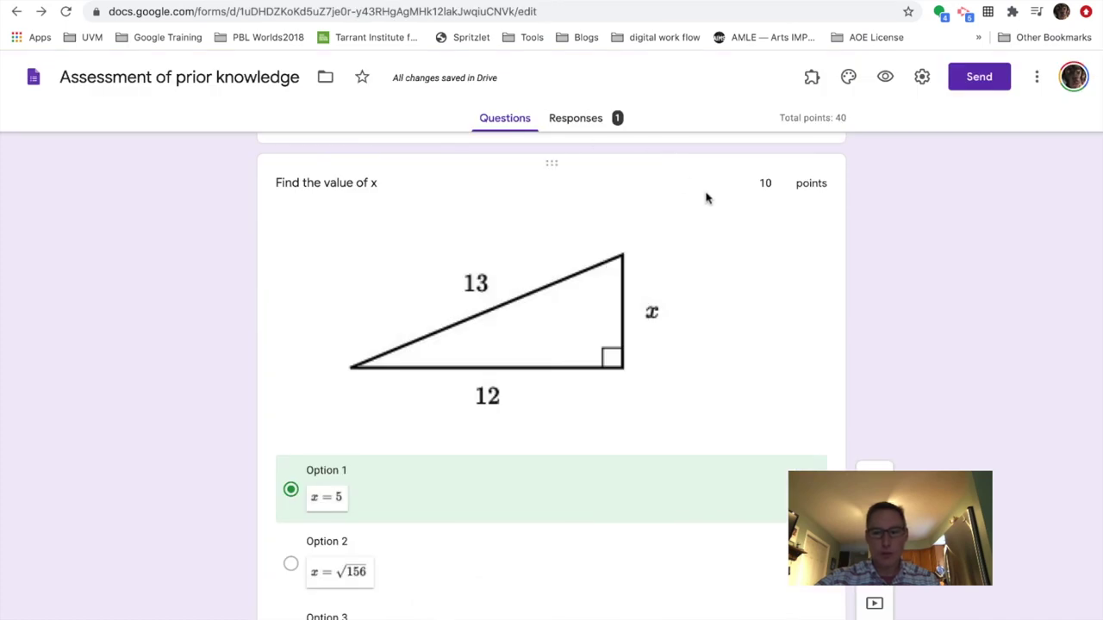
- Show the Certify'em controls from the add-ons menu, with certification ON
{"action": "left_click", "coordinate": [810, 78]}
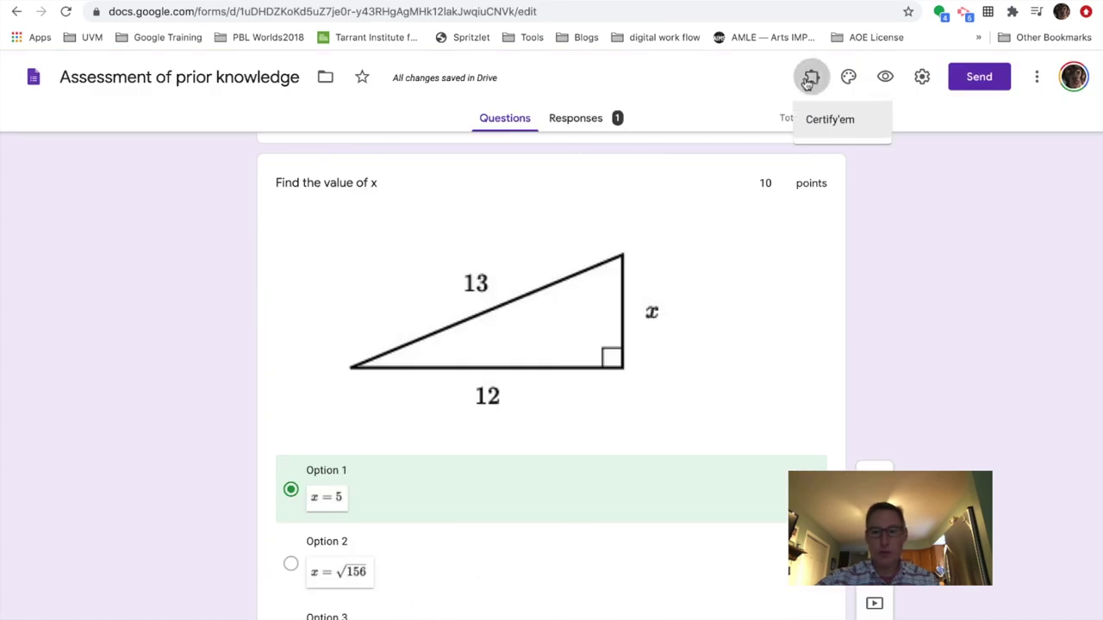
{"action": "left_click", "coordinate": [853, 119]}
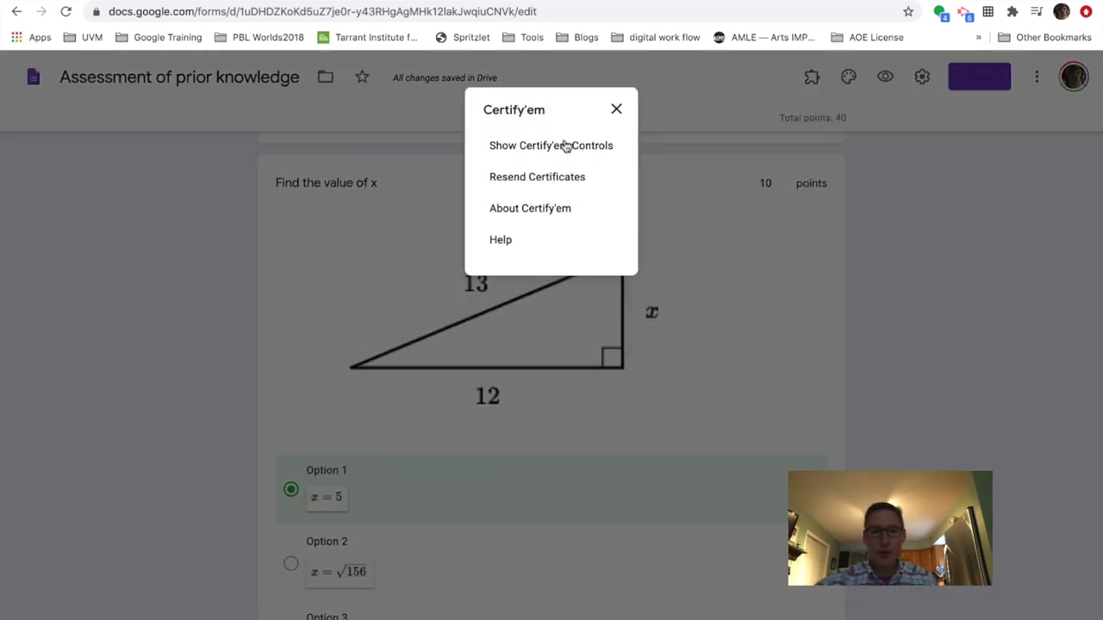
{"action": "left_click", "coordinate": [593, 146]}
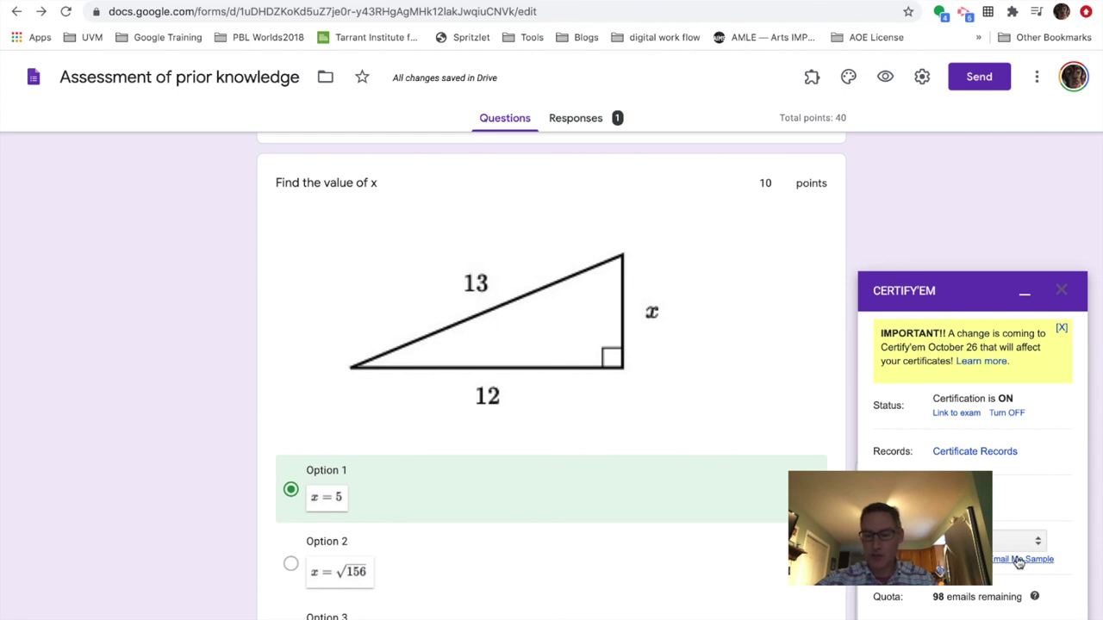
{"action": "mouse_move", "coordinate": [570, 4]}
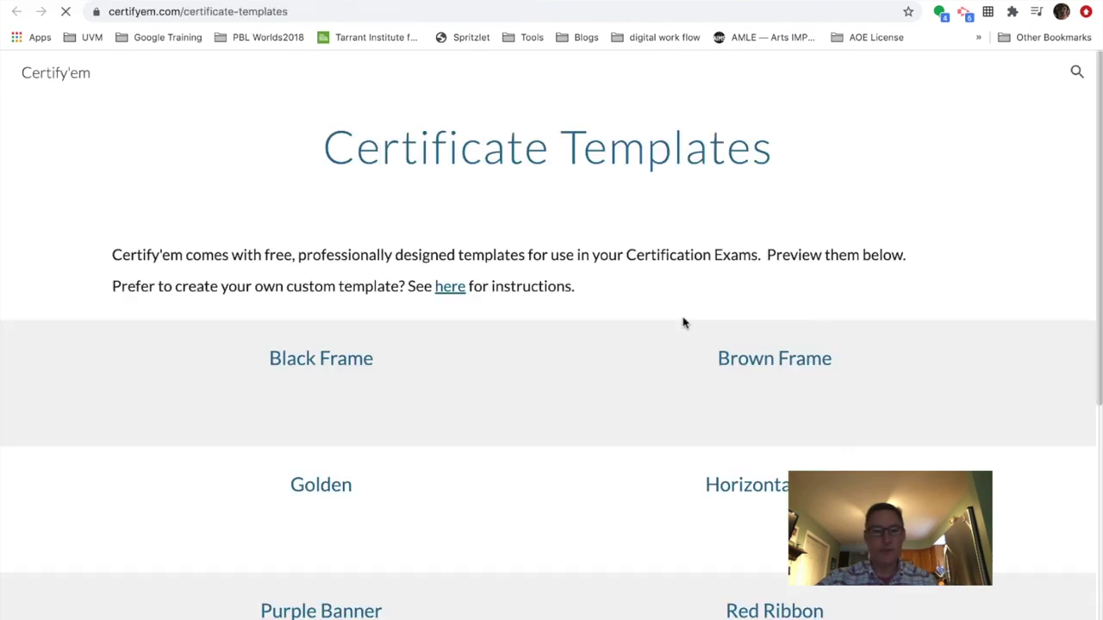
{"action": "scroll", "coordinate": [468, 247], "scroll_direction": "down", "scroll_amount": 3}
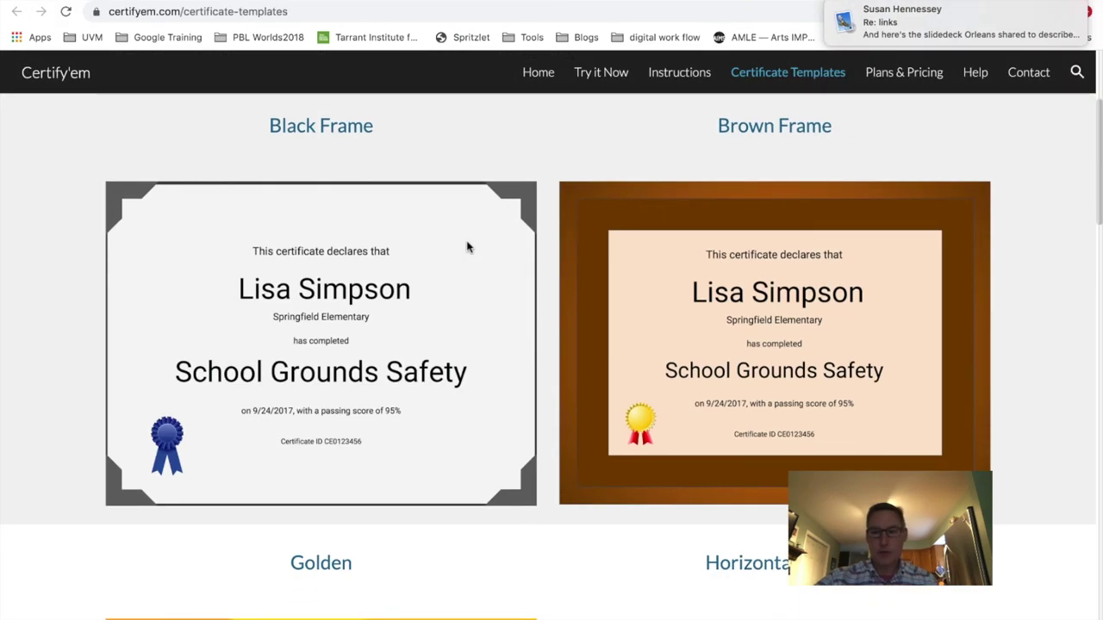
{"action": "scroll", "coordinate": [468, 247], "scroll_direction": "down", "scroll_amount": 2}
{"action": "mouse_move", "coordinate": [1056, 16]}
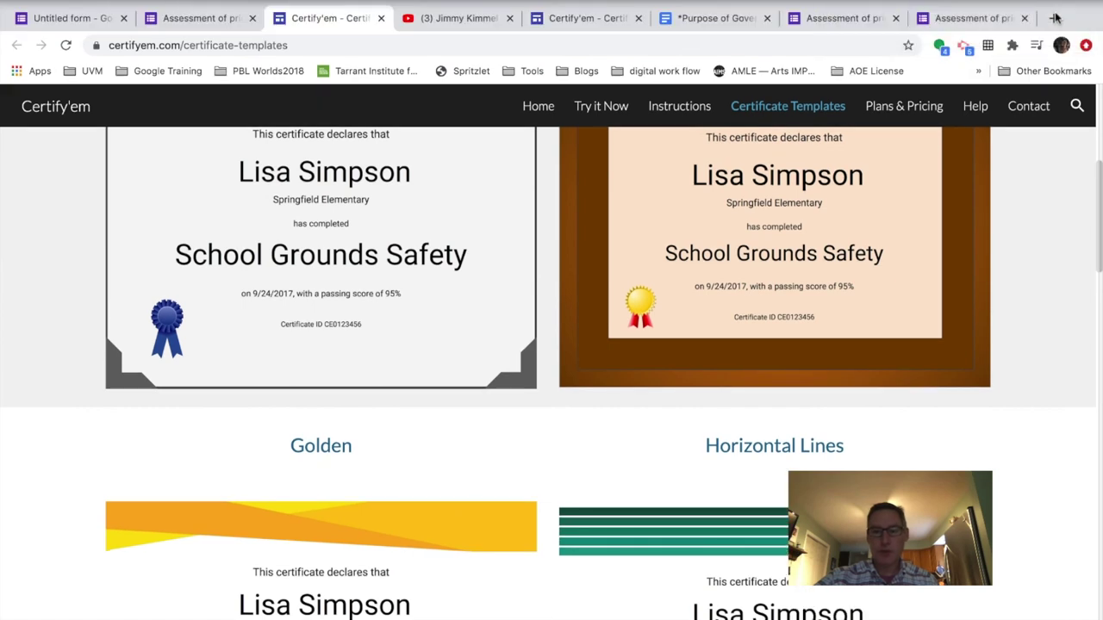
{"action": "scroll", "coordinate": [445, 262], "scroll_direction": "down", "scroll_amount": 2}
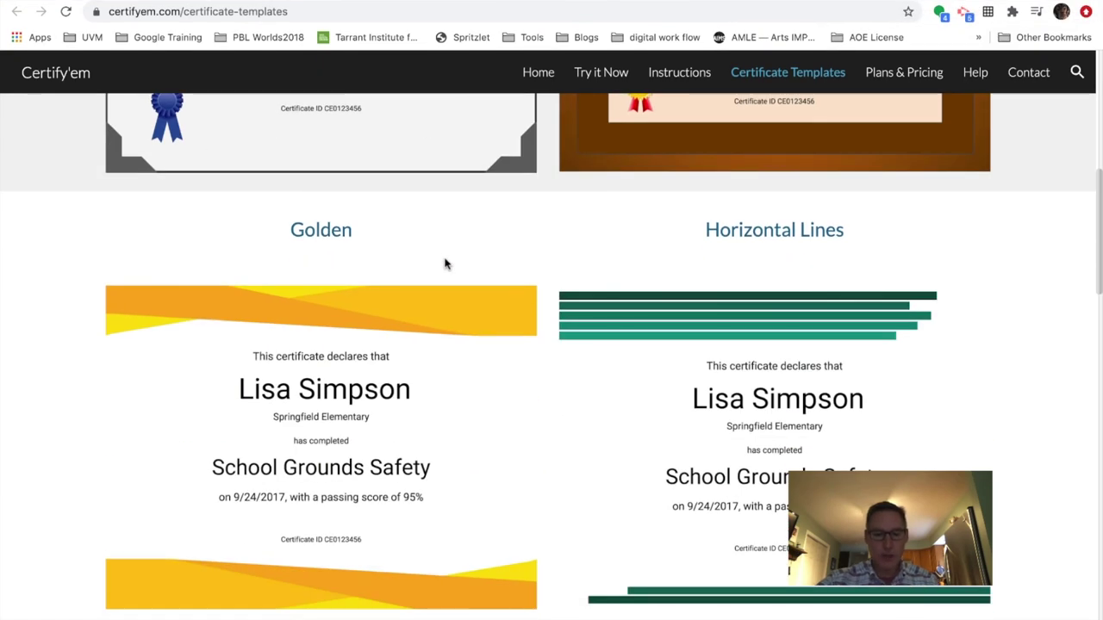
{"action": "scroll", "coordinate": [446, 264], "scroll_direction": "down", "scroll_amount": 3}
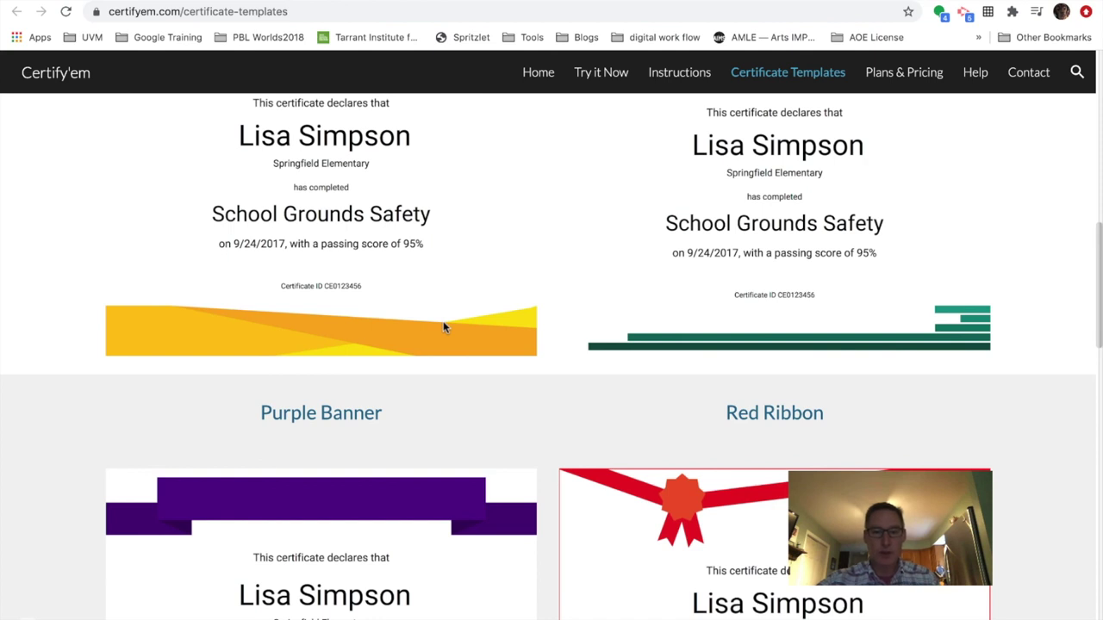
{"action": "scroll", "coordinate": [444, 327], "scroll_direction": "up", "scroll_amount": 15}
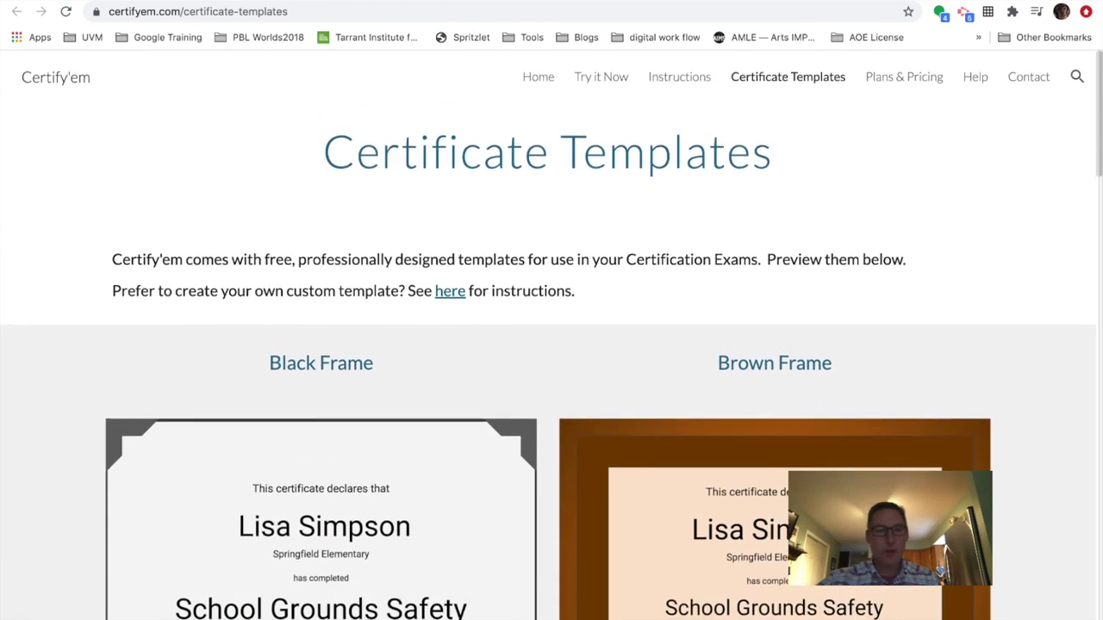
{"action": "key", "text": "ctrl+w"}
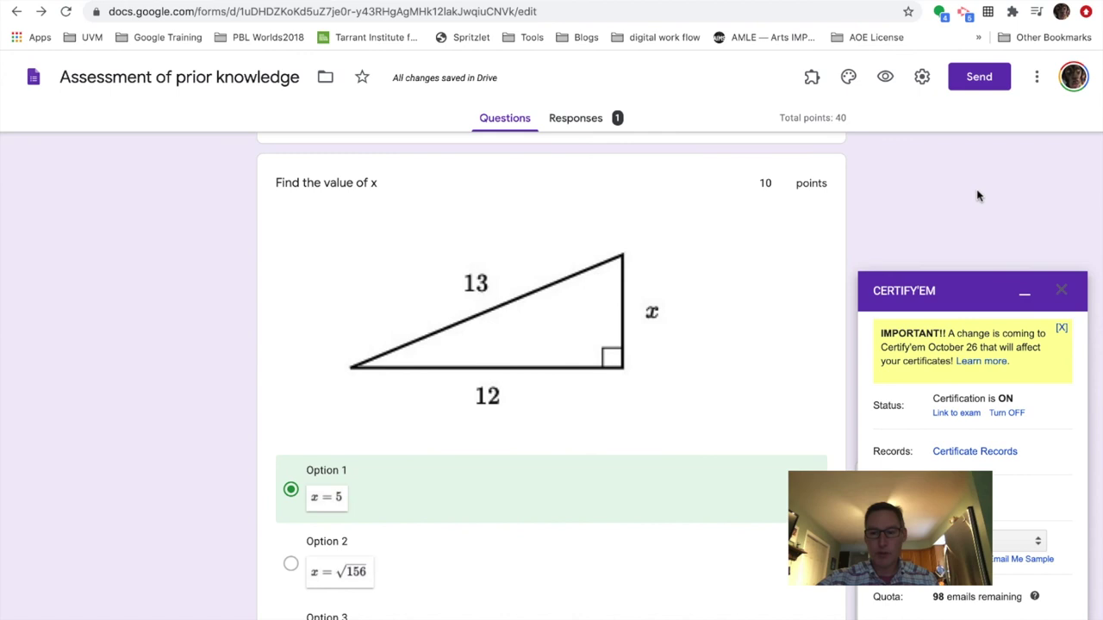